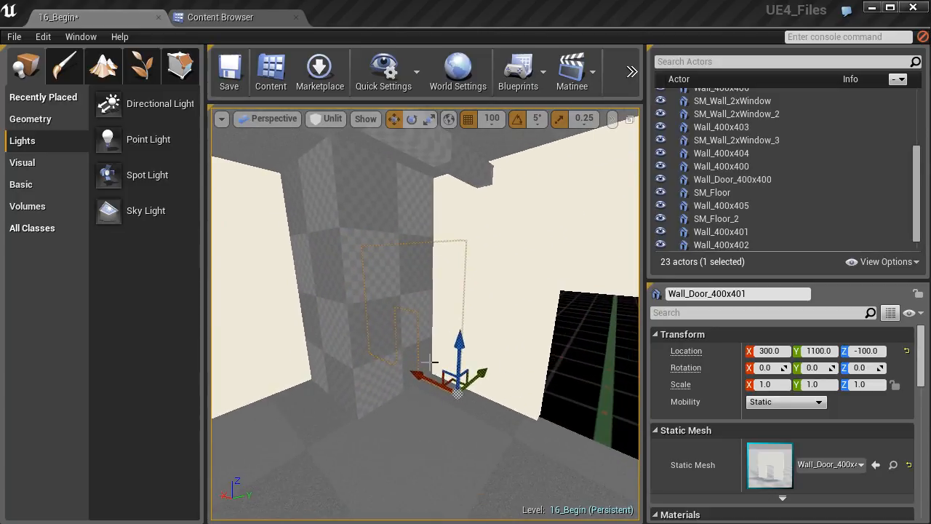
Step: Move the door wall Wall_Door_400x401 to Y 900, Z 0 and set its Z scale to 10
drag(485, 377, 397, 360)
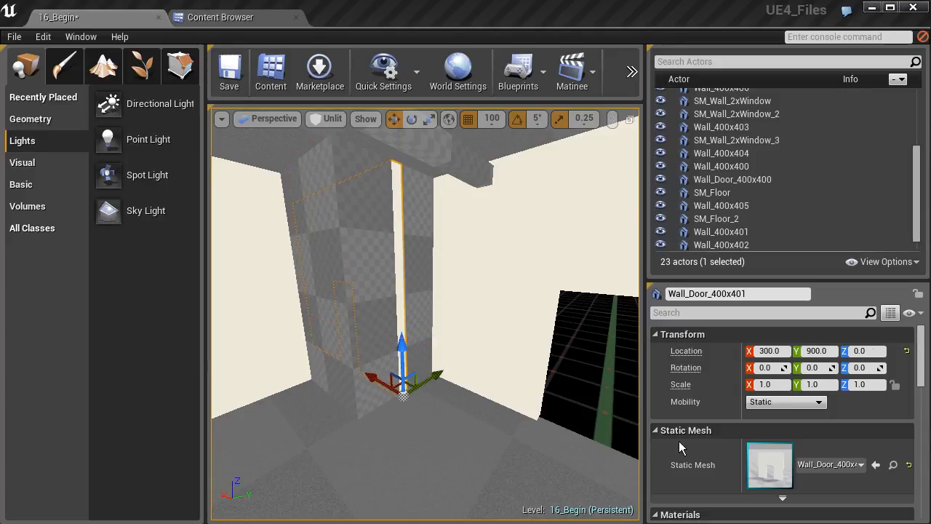
click(862, 384)
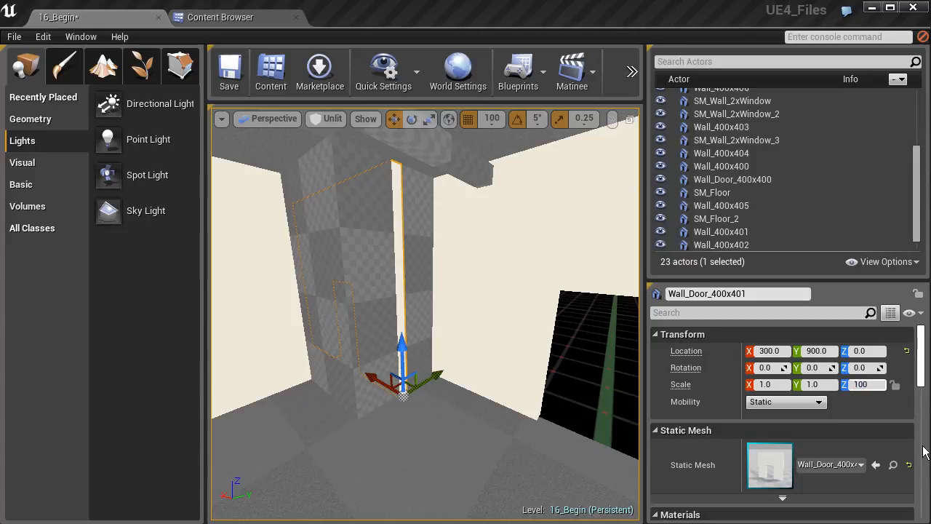
text(10.0)
key(Return)
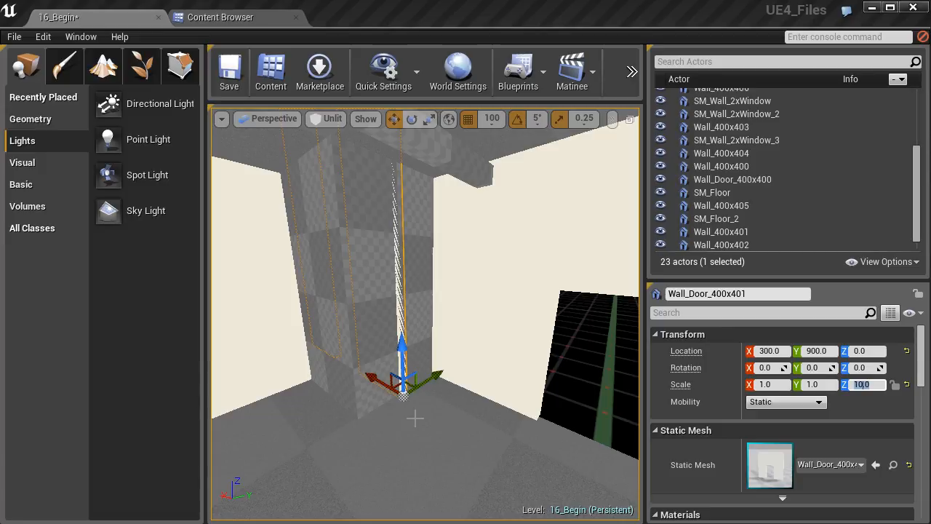
Step: Rotate the door wall to -90 degrees about Z and move it along Y to 1100
text(e)
right_click(417, 421)
click(402, 382)
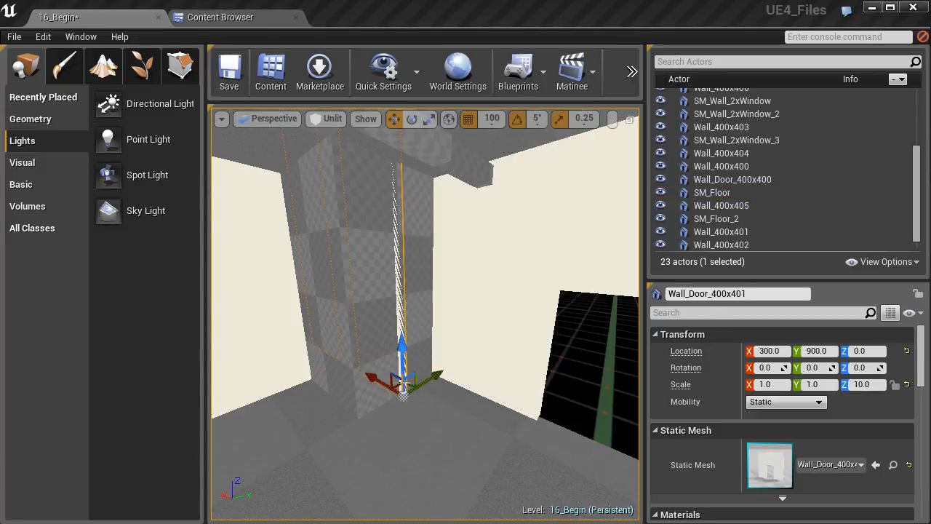
key(e)
mouse_move(414, 463)
mouse_down()
mouse_move(506, 439)
mouse_move(480, 371)
mouse_move(467, 366)
mouse_move(418, 469)
mouse_up()
key(w)
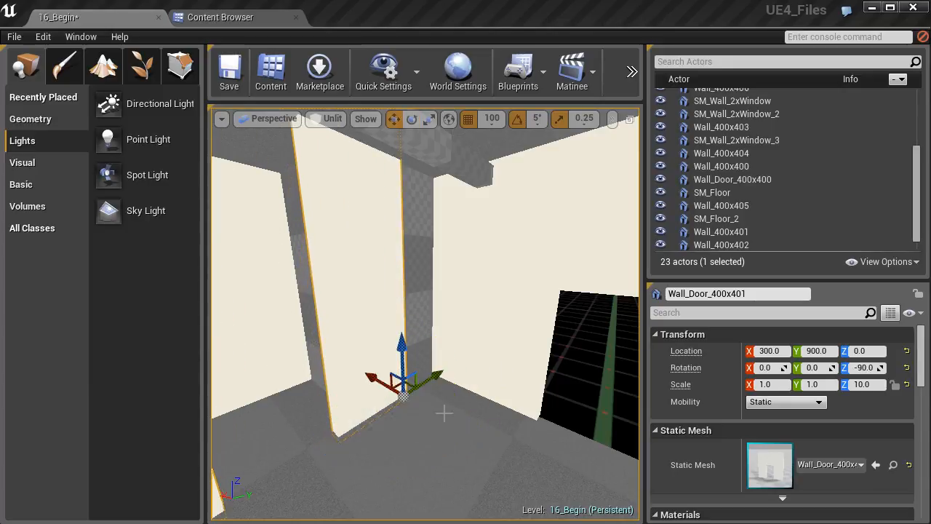
drag(440, 375, 467, 369)
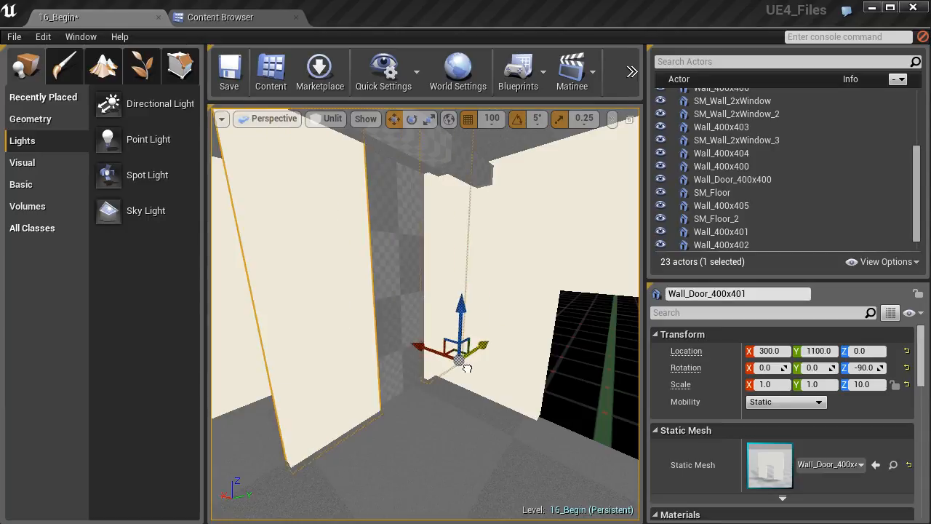
Step: Reset the door wall's Z scale to 1
right_drag(464, 393, 436, 320)
key(s)
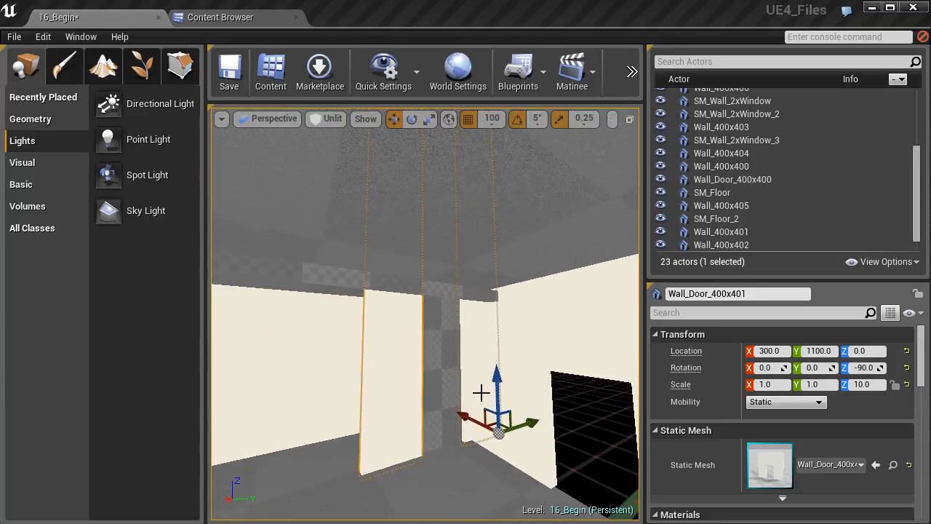
key(Tab)
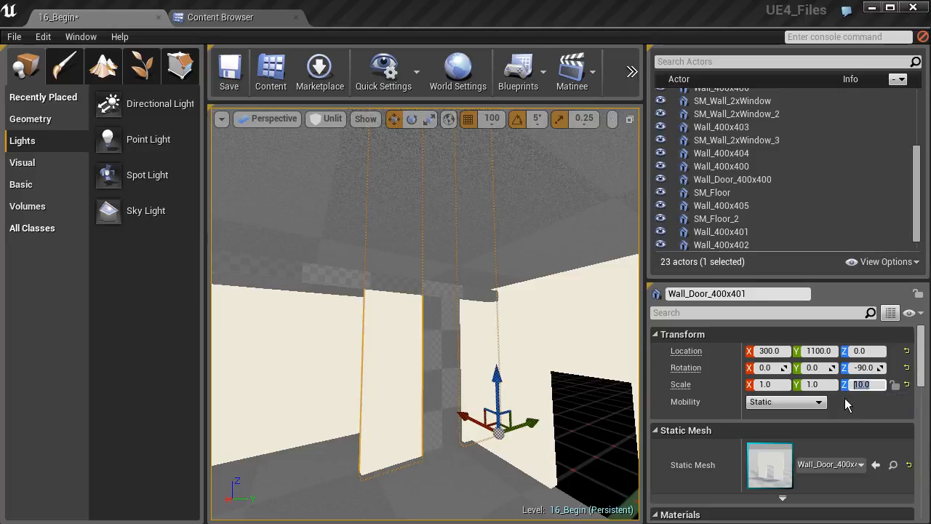
text(1)
key(Return)
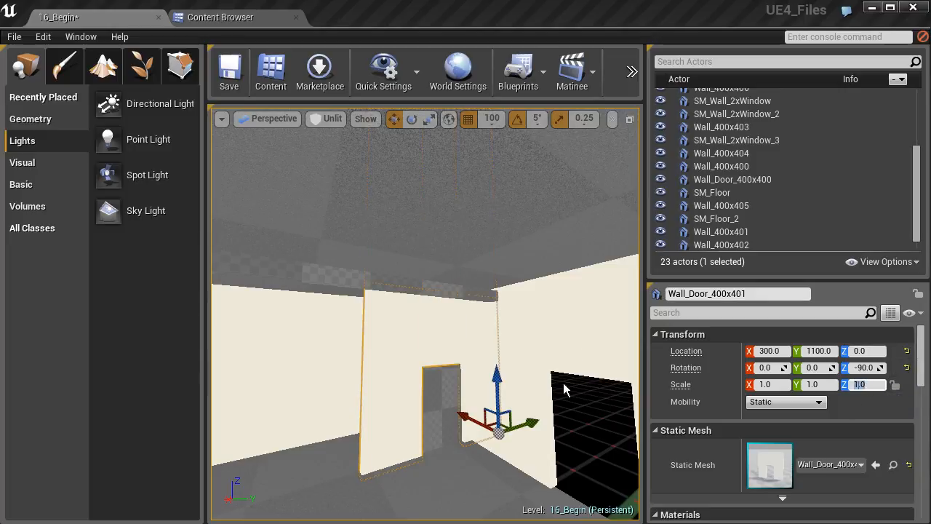
Step: Select SM_Floor, set its Z scale to 1 and its Z location to 0
click(497, 482)
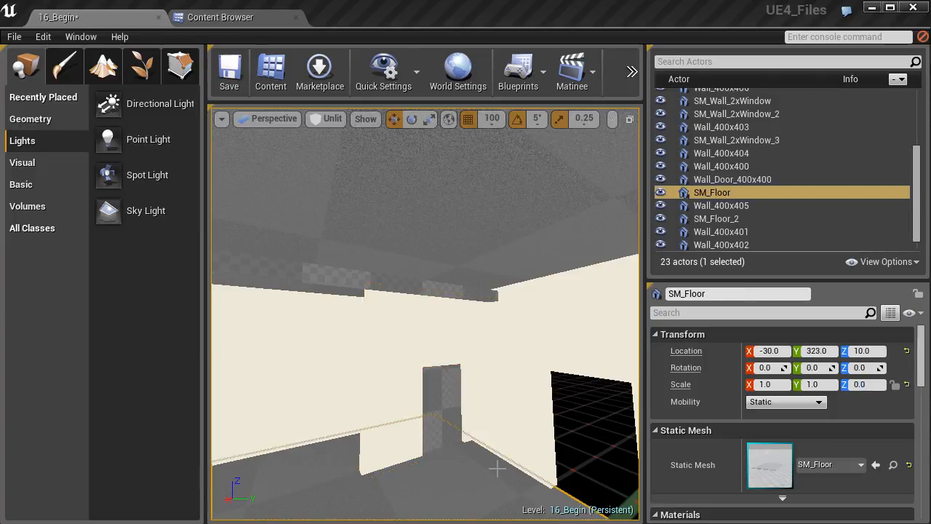
right_drag(504, 454, 506, 476)
key(s)
key(w)
click(860, 384)
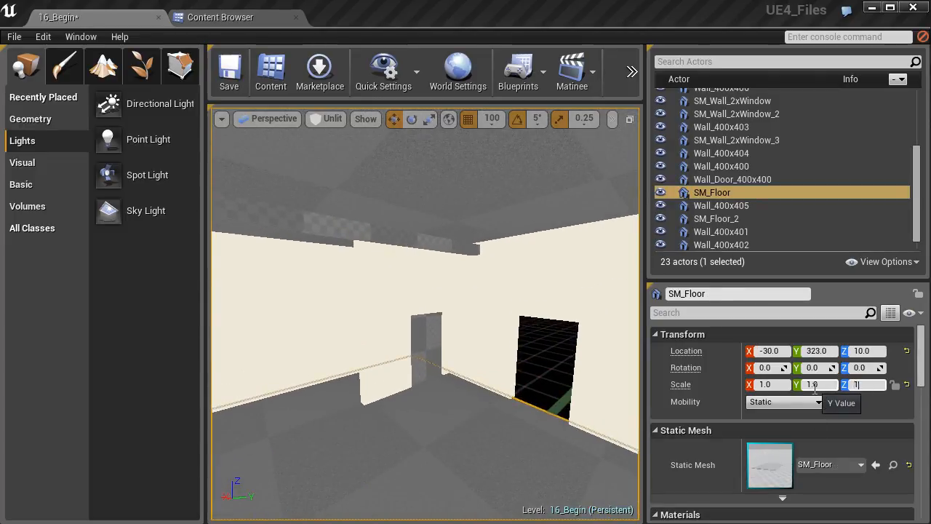
key(Return)
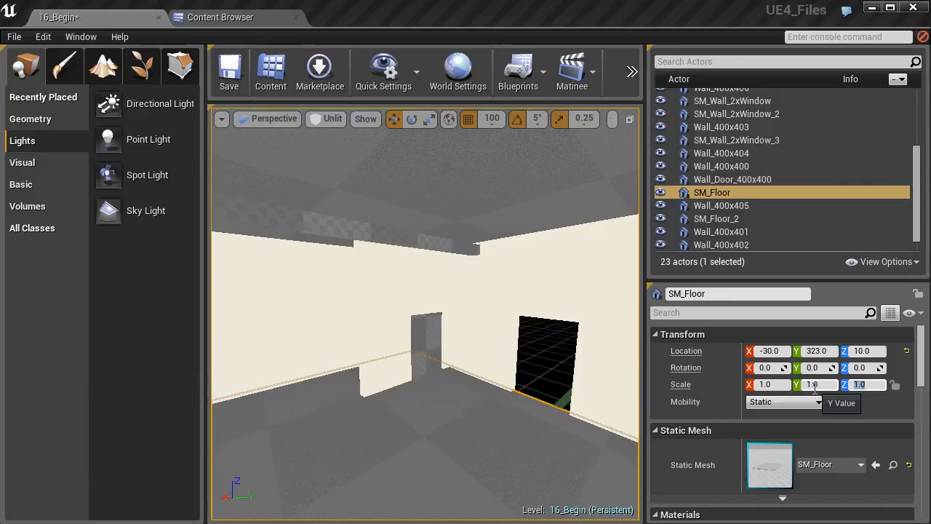
click(862, 351)
text(0)
key(Return)
Step: Select the door wall Wall_Door_400x401 and set its Z location to 10
right_drag(459, 398, 414, 429)
key(w)
click(420, 357)
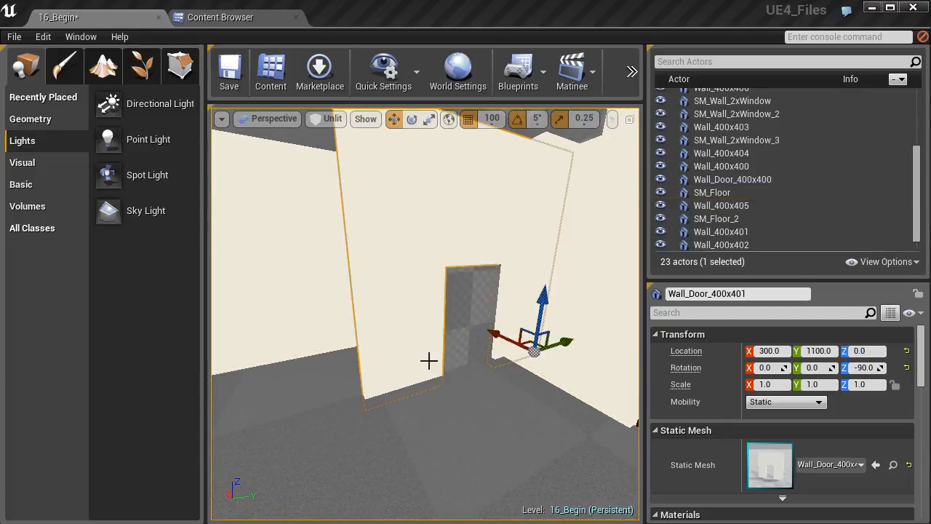
right_drag(480, 390, 480, 364)
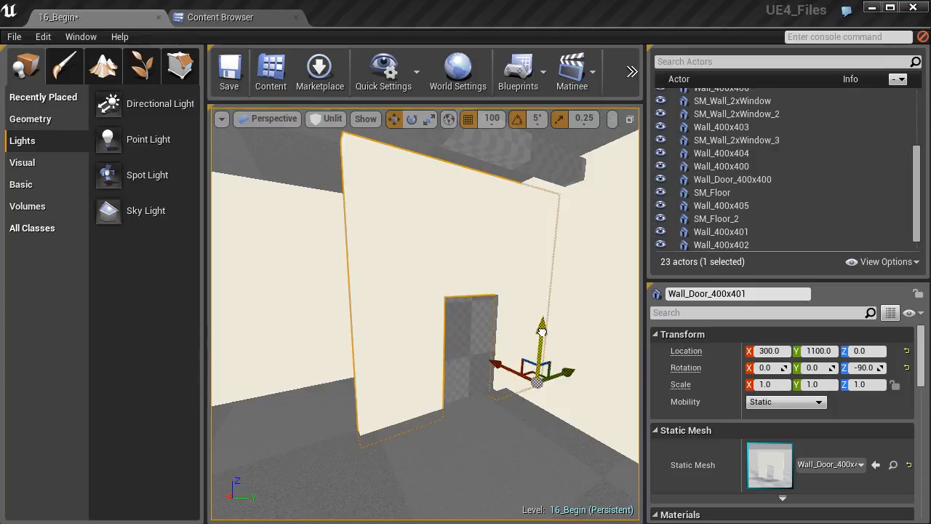
drag(541, 327, 544, 315)
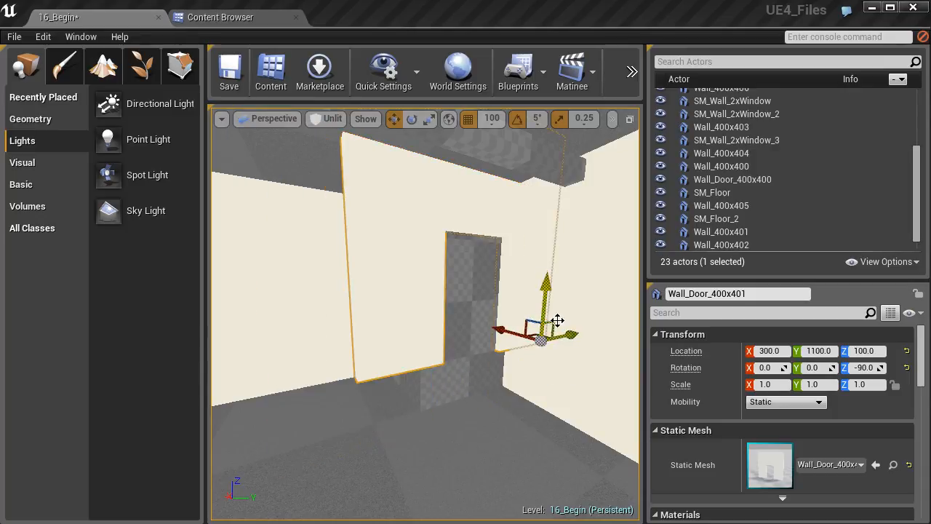
click(864, 350)
text(10)
key(Return)
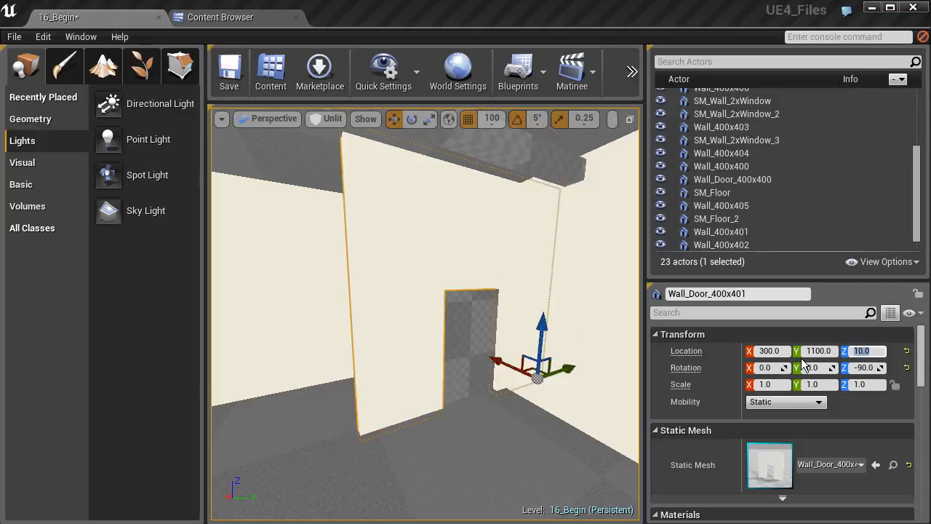
Step: Set the door wall's Z location to 20 and place it at Y 1100
mouse_move(466, 445)
right_down()
mouse_move(495, 445)
mouse_move(466, 473)
mouse_move(502, 489)
mouse_move(458, 429)
mouse_move(476, 415)
mouse_move(472, 445)
right_up()
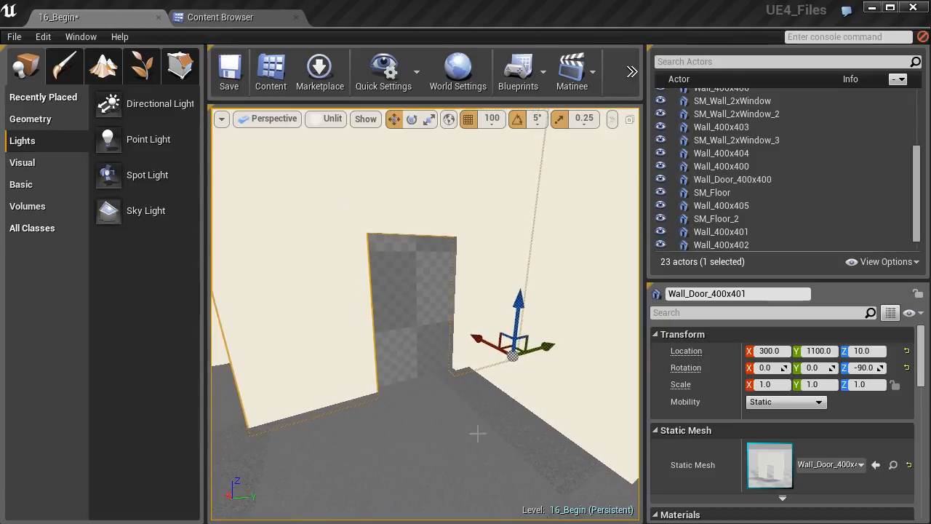
drag(537, 353, 493, 367)
right_drag(484, 408, 429, 407)
right_drag(466, 492, 484, 455)
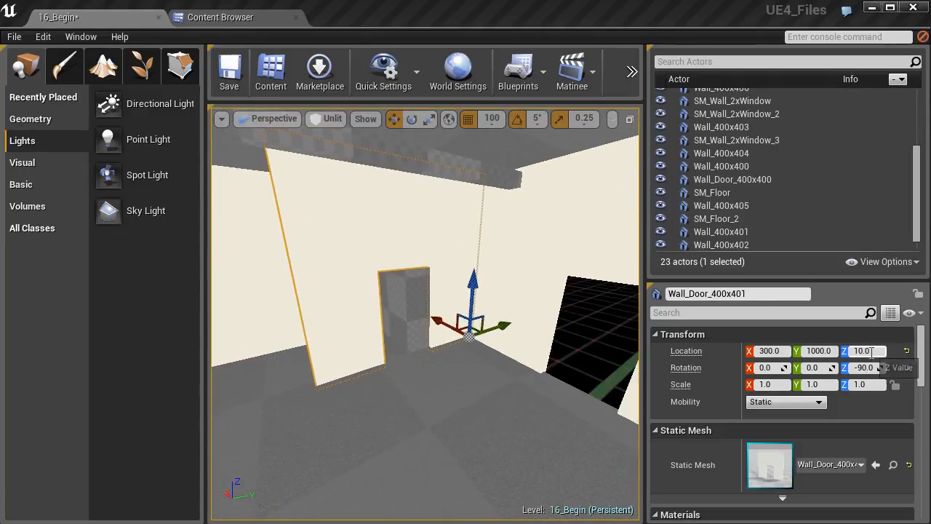
click(871, 351)
key(Return)
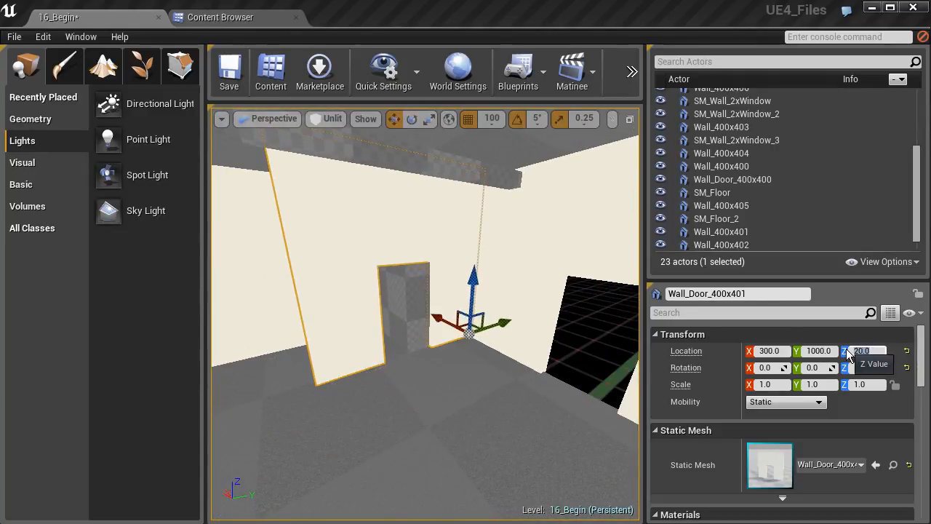
right_drag(453, 313, 551, 374)
drag(550, 401, 583, 395)
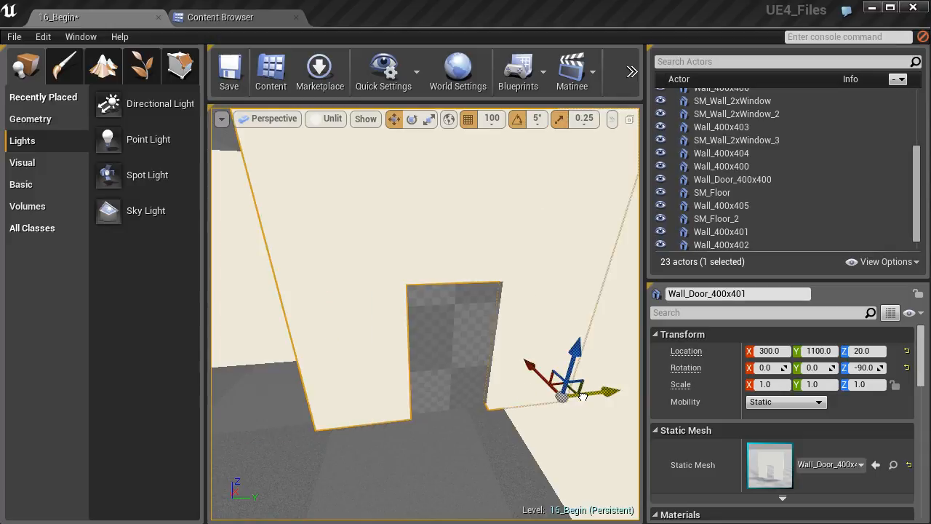
Step: Set the position snap size to 10 and shift the door wall along Y to 1090
click(499, 120)
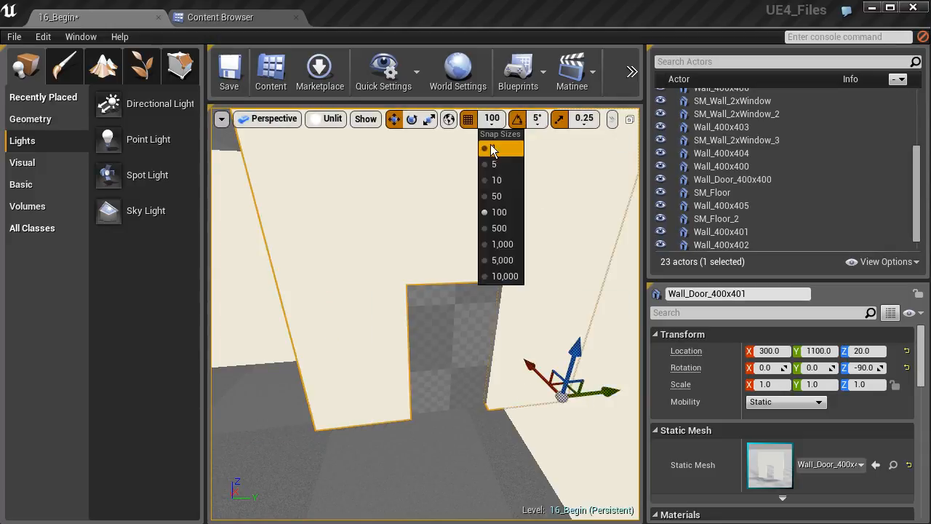
click(495, 181)
drag(600, 394, 581, 394)
right_drag(426, 314, 381, 317)
mouse_move(590, 452)
mouse_down()
mouse_move(614, 453)
mouse_move(605, 452)
mouse_up()
right_drag(424, 399, 570, 394)
right_drag(382, 367, 286, 367)
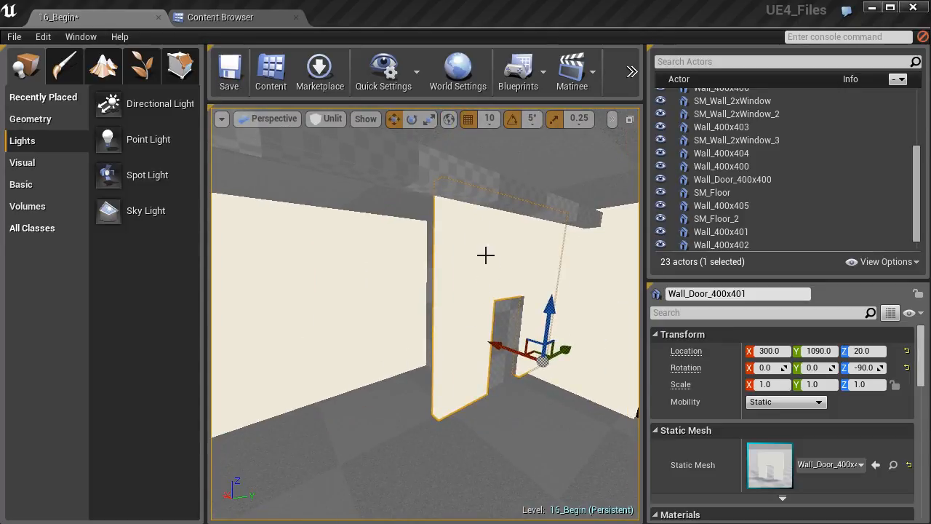
Step: Duplicate the side wall Wall_400x402 with the copy rotated 90 degrees about Z, perpendicular to the original
right_drag(499, 269, 418, 274)
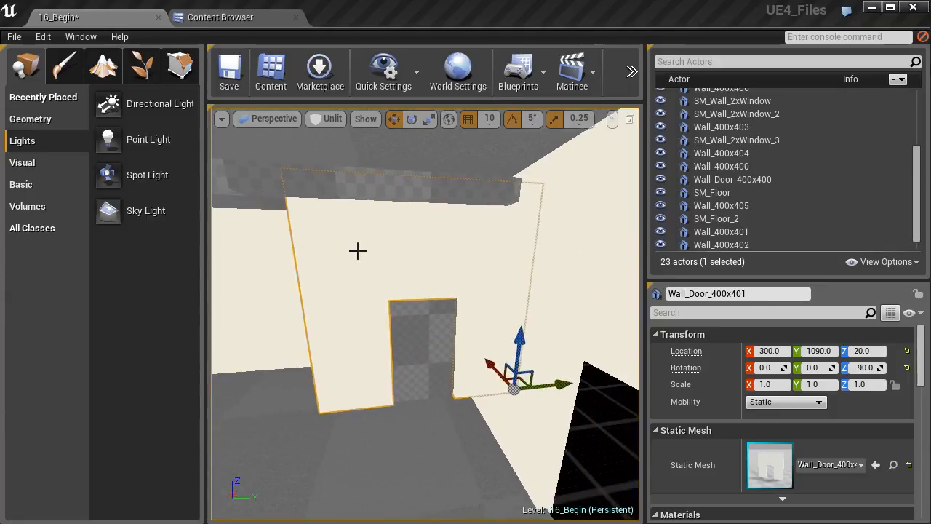
mouse_move(354, 313)
right_down()
mouse_move(345, 314)
mouse_move(354, 313)
right_up()
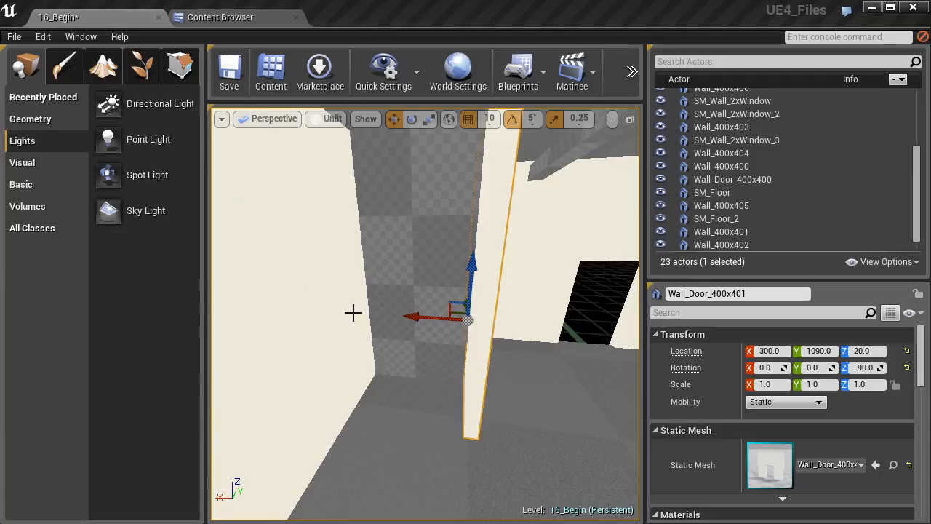
mouse_move(495, 342)
right_down()
mouse_move(477, 343)
mouse_move(527, 349)
mouse_move(528, 364)
mouse_move(534, 346)
mouse_move(496, 342)
right_up()
click(307, 318)
right_drag(307, 318, 283, 328)
mouse_move(398, 340)
right_down()
mouse_move(385, 341)
mouse_move(398, 340)
right_up()
key(e)
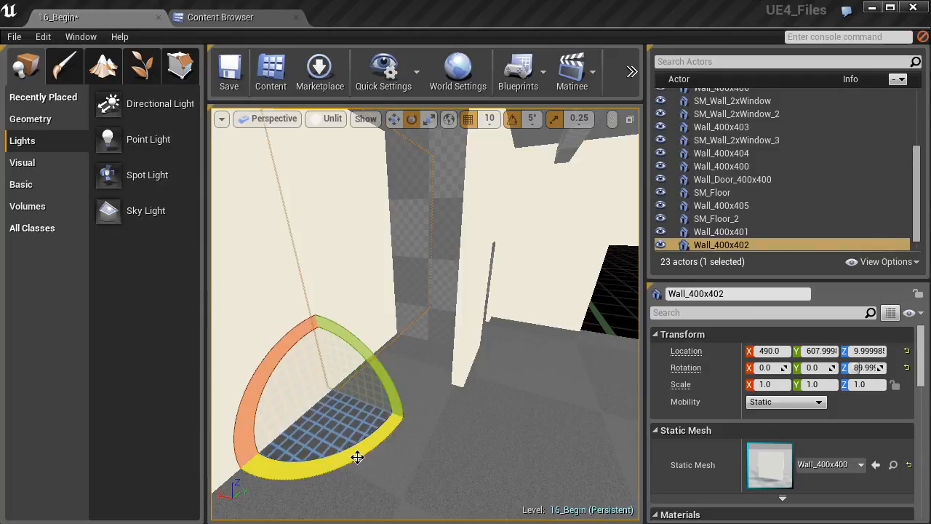
alt+drag(369, 448, 417, 407)
key(w)
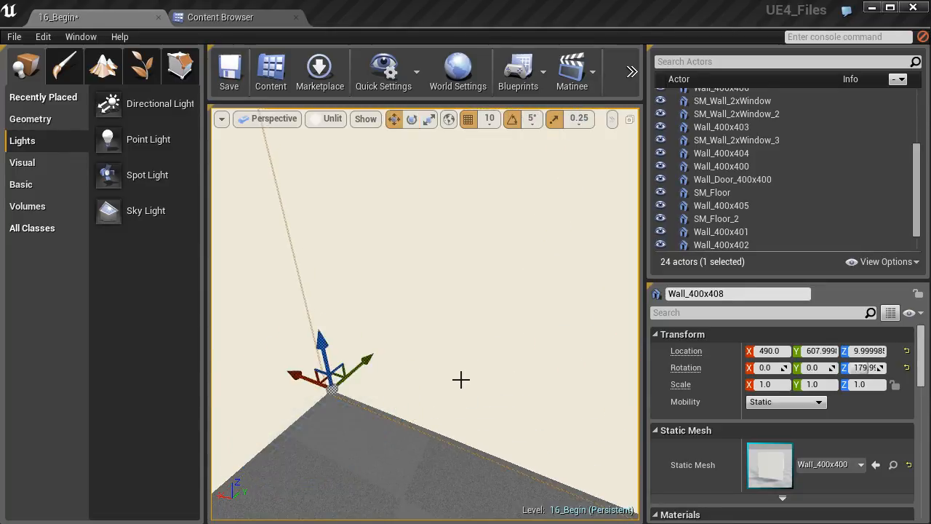
Step: Move the duplicated wall along Y to about 678, next to the free end of the door wall
key(f)
alt+drag(413, 366, 502, 367)
drag(416, 336, 435, 336)
key(f)
mouse_move(432, 337)
right_down()
mouse_move(440, 340)
mouse_move(432, 337)
right_up()
key(d)
key(w)
key(a)
drag(432, 337, 454, 333)
key(d)
right_drag(457, 333, 436, 349)
key(w)
key(a)
key(d)
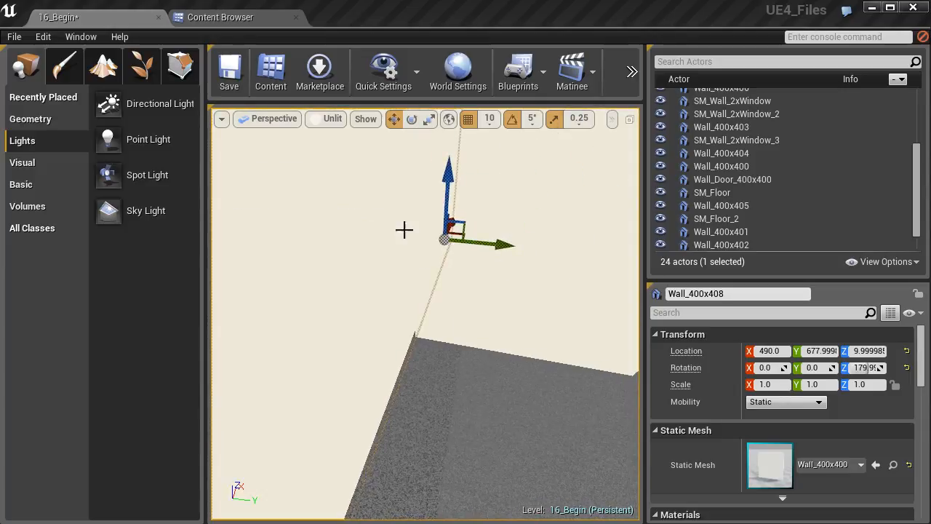
Step: Set the duplicated wall's Z location to 20
right_drag(328, 189, 494, 186)
key(a)
right_drag(463, 317, 477, 308)
click(872, 351)
text(200)
key(Return)
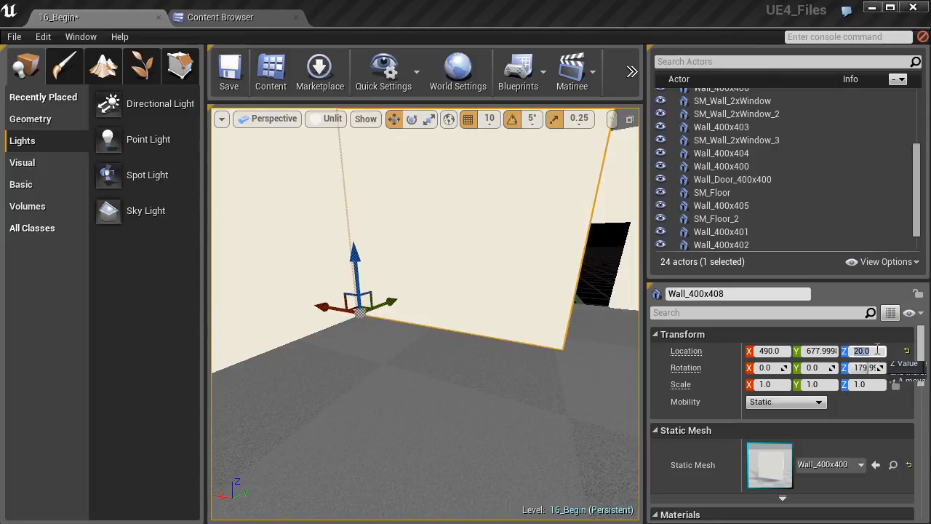
Step: Switch the viewport to the Top view and set the position snap size to 1
click(271, 119)
click(277, 166)
scroll(361, 276, up, 10)
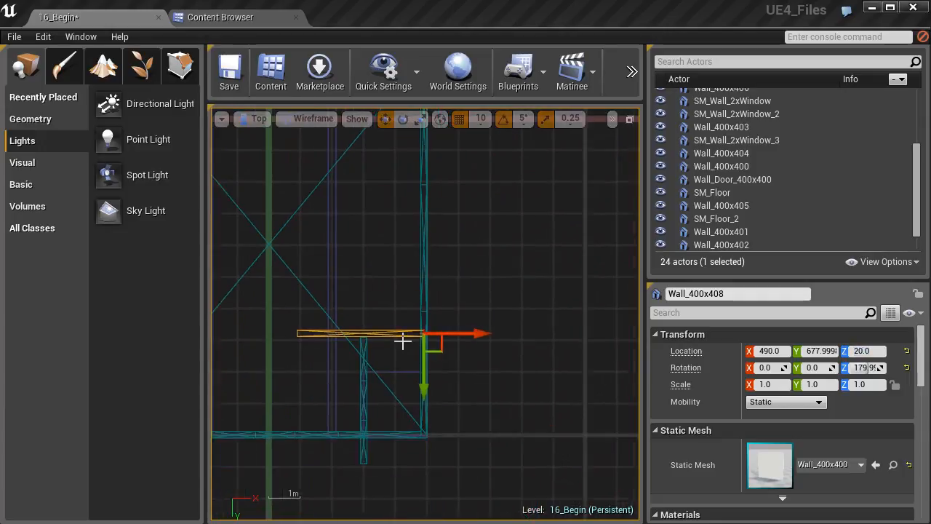
scroll(338, 302, up, 2)
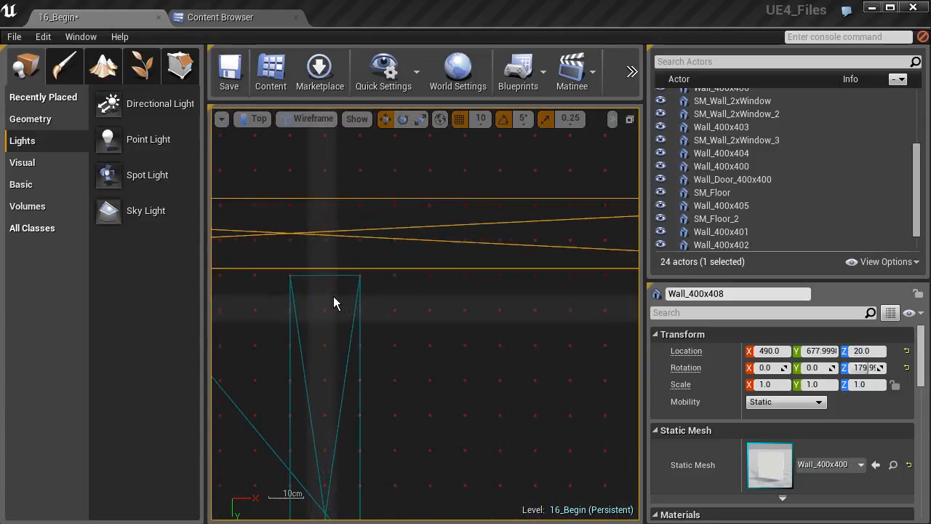
click(479, 118)
click(485, 148)
Step: Nudge the duplicated wall along Y to about 680 to meet the end of the door wall
right_drag(455, 206, 460, 278)
scroll(460, 278, down, 3)
right_drag(618, 271, 460, 252)
scroll(460, 252, up, 4)
drag(461, 257, 461, 260)
right_drag(461, 260, 540, 283)
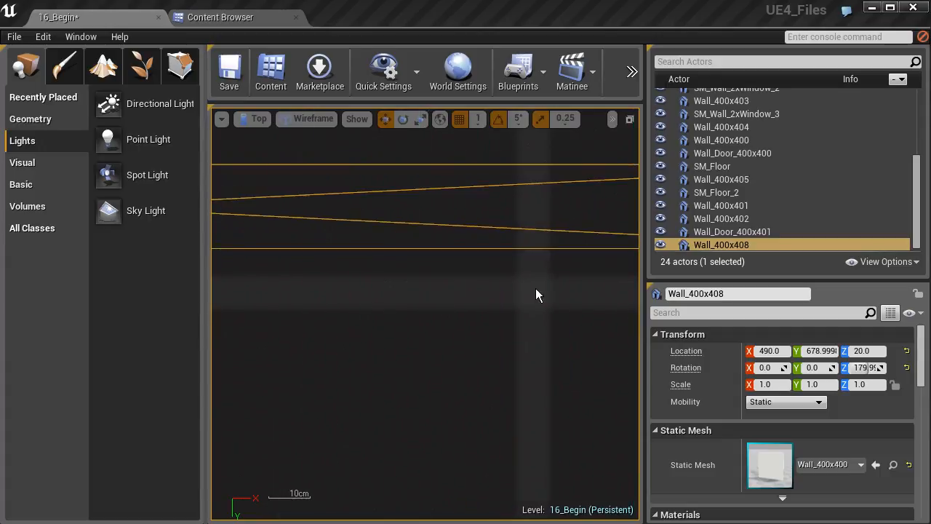
scroll(405, 283, down, 3)
right_drag(286, 279, 346, 290)
scroll(373, 288, up, 7)
scroll(446, 296, down, 8)
right_drag(534, 288, 361, 278)
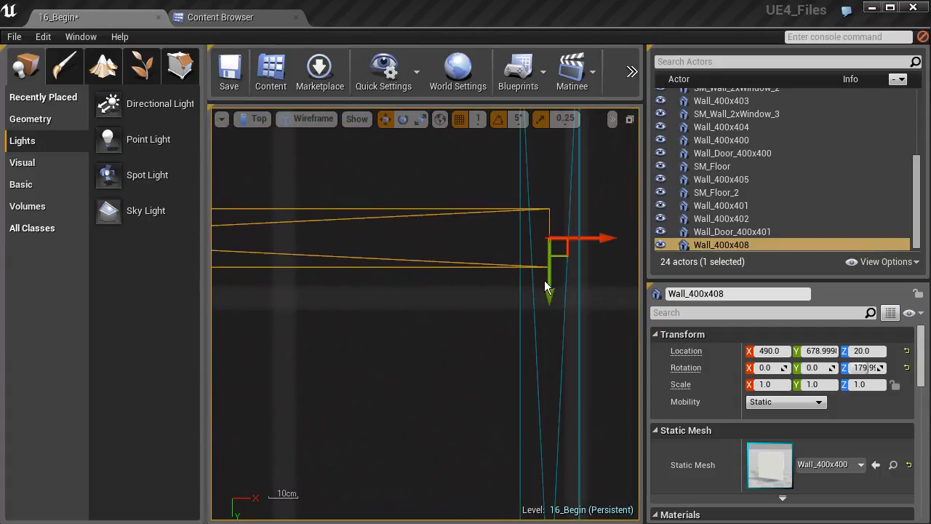
drag(549, 288, 549, 289)
Step: Move the duplicated wall along X to 480, flush with the inner face of the outer side wall
right_drag(549, 289, 296, 301)
scroll(379, 293, down, 2)
mouse_move(379, 293)
right_down()
mouse_move(436, 284)
mouse_move(386, 291)
right_up()
scroll(435, 285, down, 2)
mouse_move(550, 273)
mouse_down()
mouse_move(574, 275)
mouse_move(539, 279)
mouse_up()
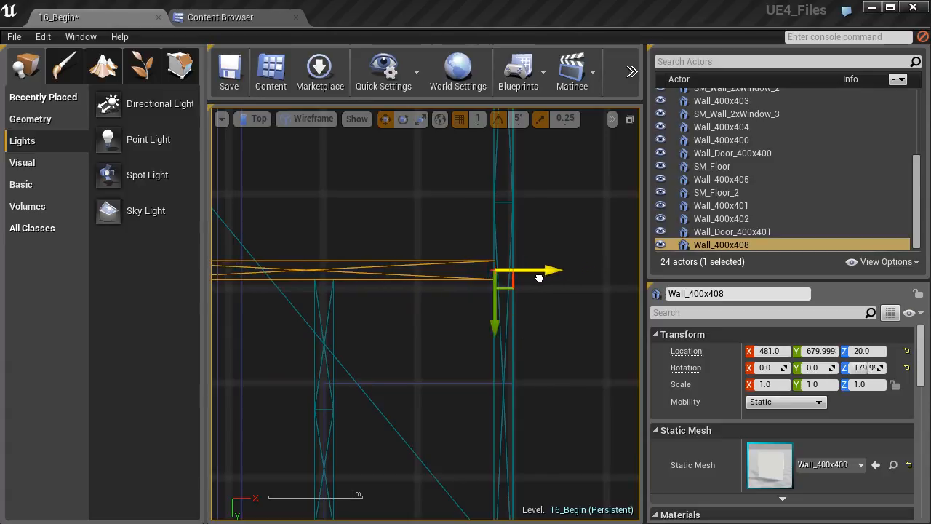
scroll(509, 276, up, 5)
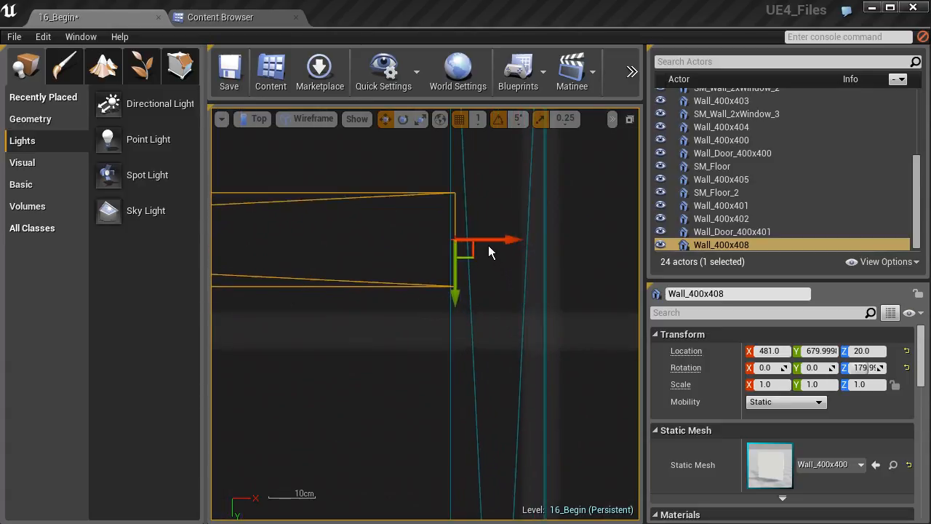
drag(492, 241, 489, 241)
scroll(381, 276, down, 4)
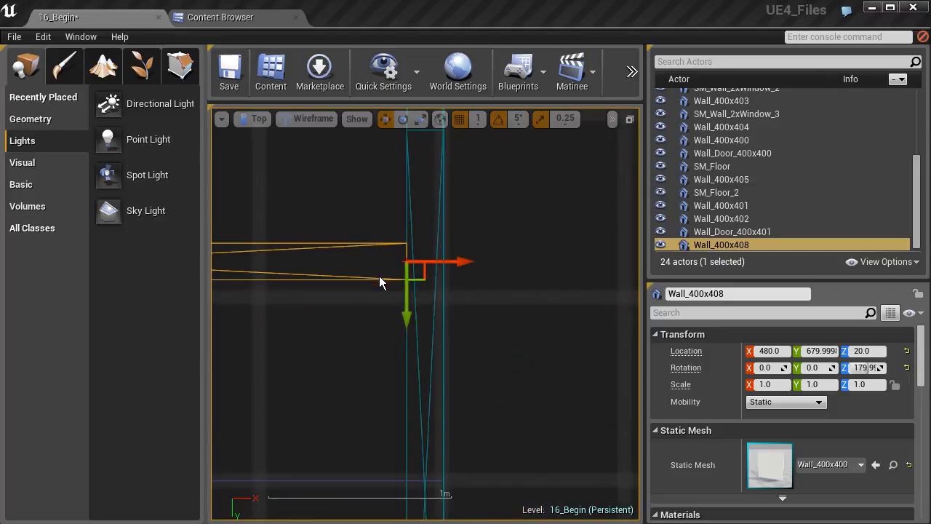
Step: Try shortening the duplicated wall with an X scale of 0.5, and set its X scale back to 1
right_drag(346, 286, 427, 304)
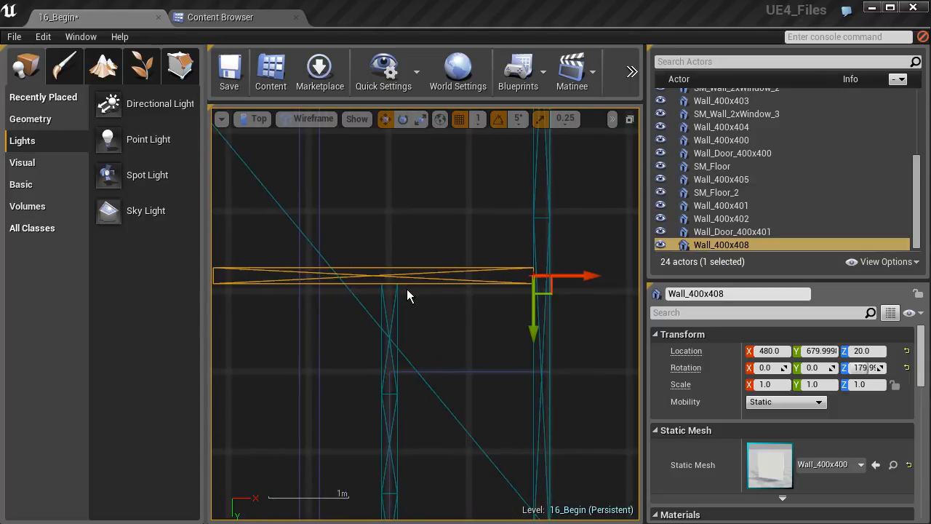
click(767, 384)
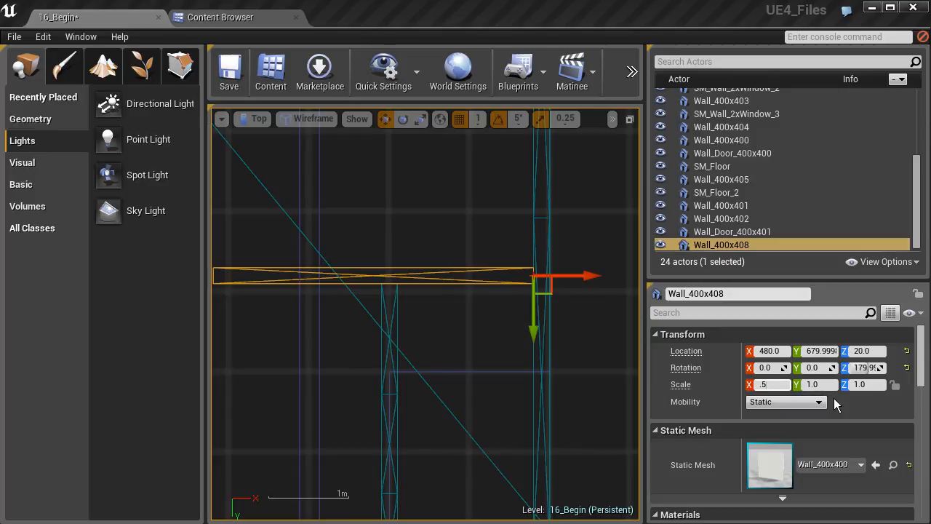
text(.5)
key(Return)
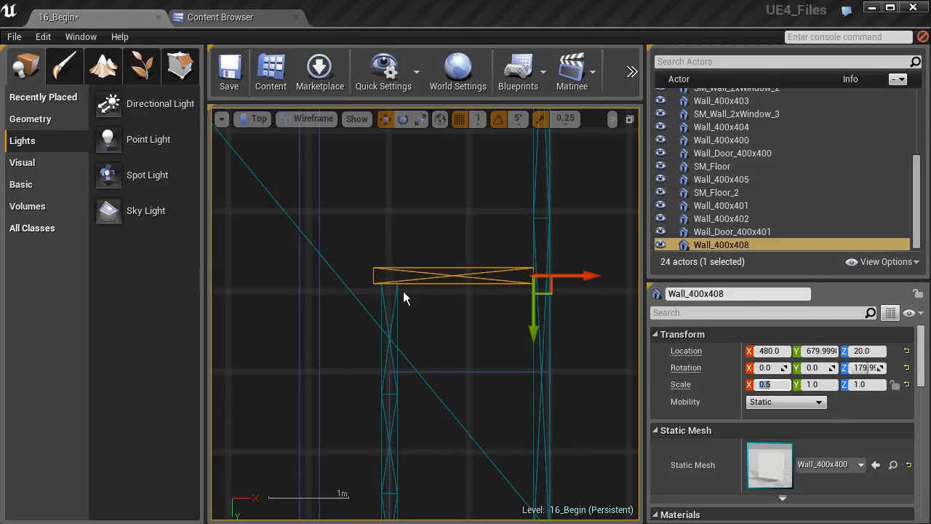
scroll(400, 287, up, 3)
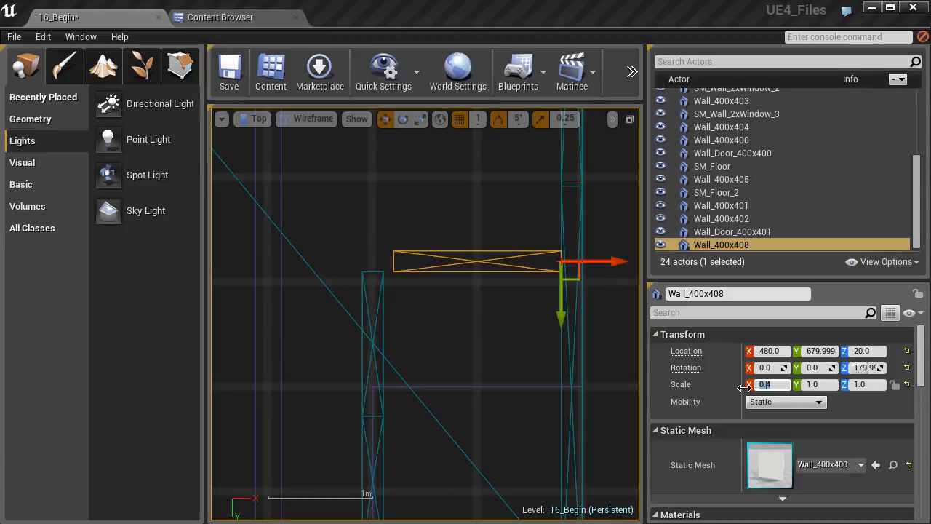
text(1)
key(Return)
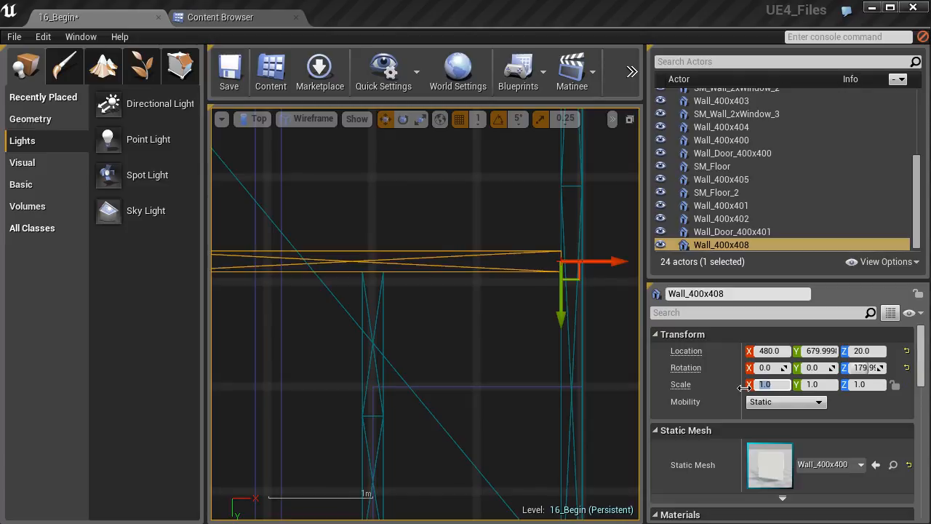
Step: Move the duplicated wall along X to 690 so its end is flush with the outer face of the door wall
right_drag(518, 307, 469, 340)
scroll(469, 340, down, 3)
drag(532, 309, 668, 309)
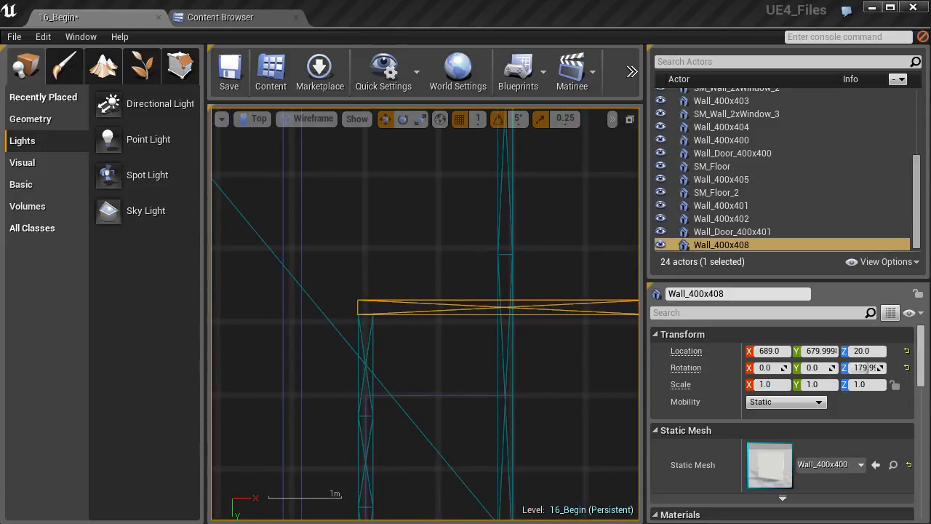
scroll(364, 323, up, 6)
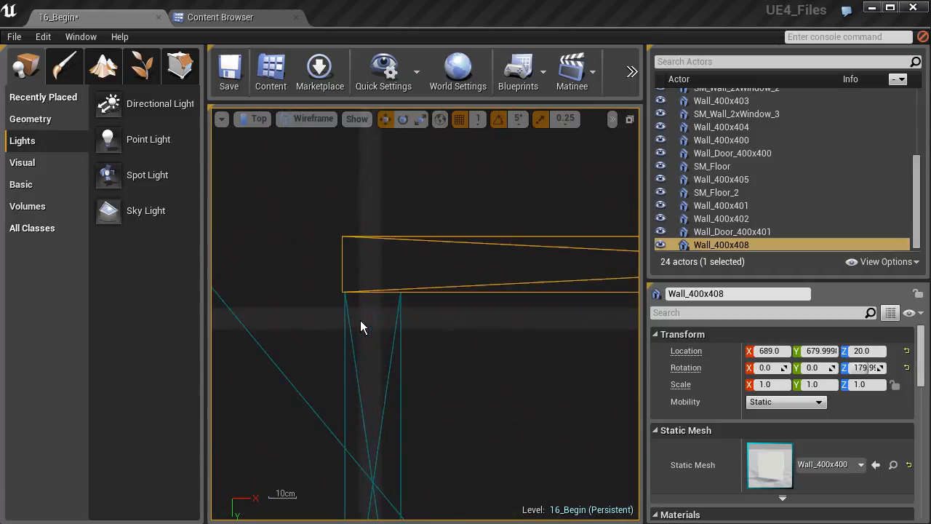
scroll(454, 330, down, 7)
right_drag(551, 314, 391, 322)
scroll(391, 321, down, 4)
right_drag(566, 332, 386, 329)
scroll(446, 331, down, 2)
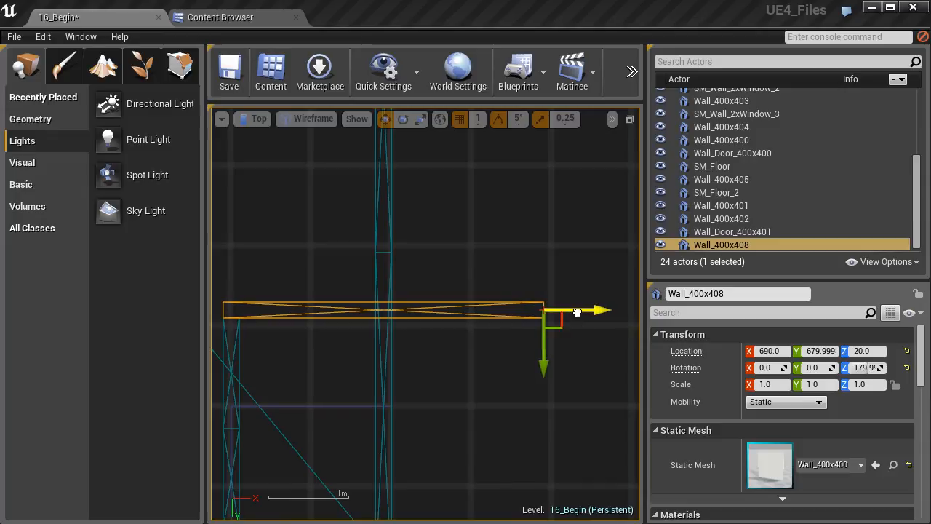
scroll(546, 315, up, 6)
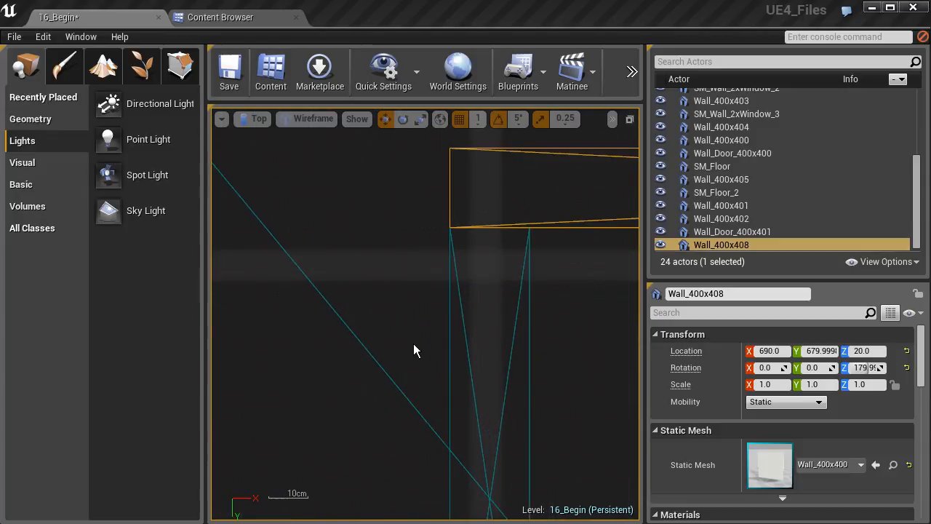
right_drag(459, 281, 336, 375)
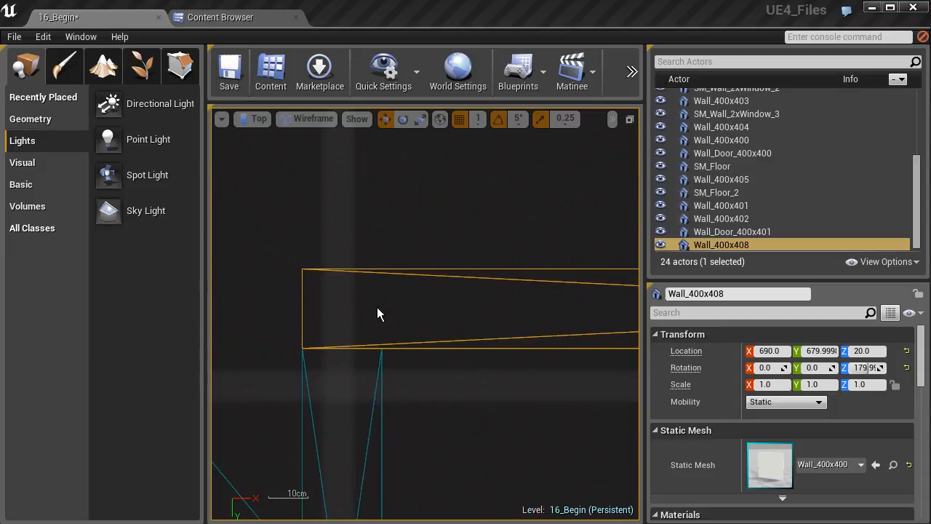
Step: Switch the viewport to Perspective and inspect the moved wall from inside and outside the building
click(259, 120)
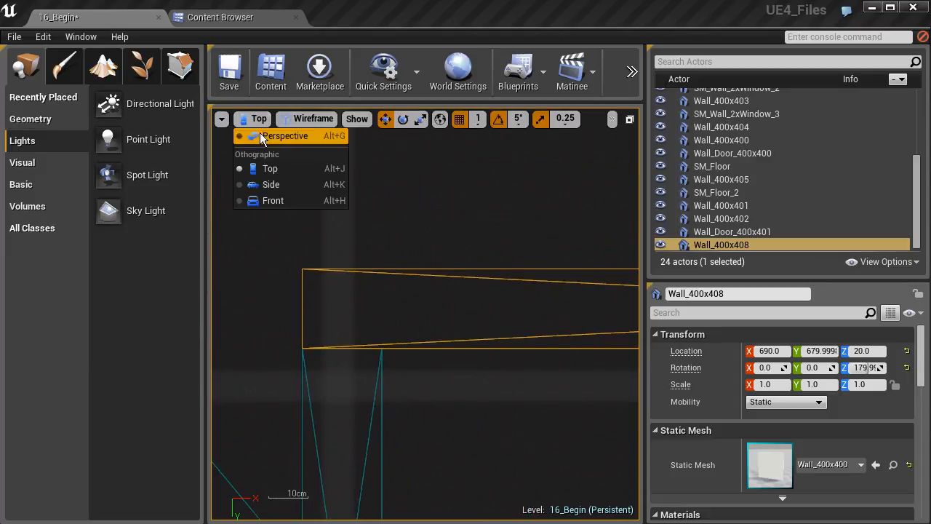
click(269, 136)
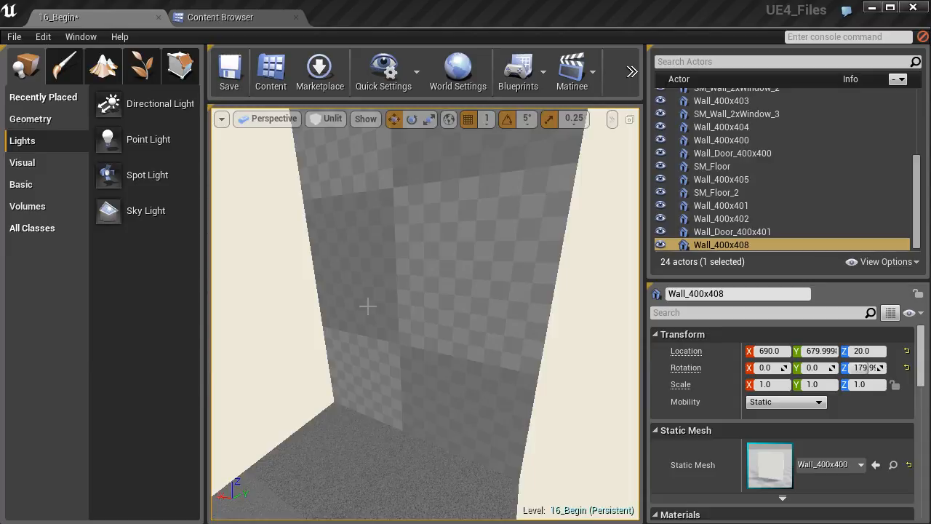
right_drag(426, 314, 460, 320)
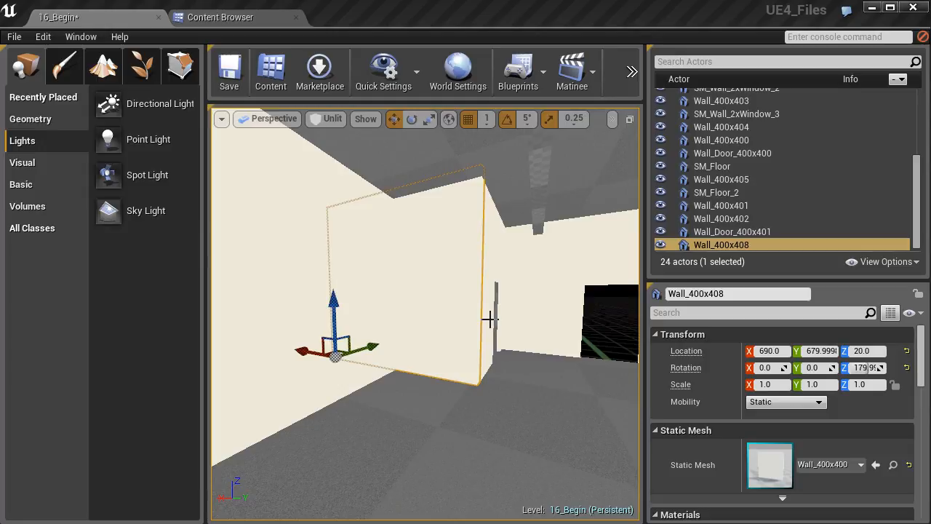
right_drag(460, 320, 575, 280)
right_drag(449, 225, 404, 194)
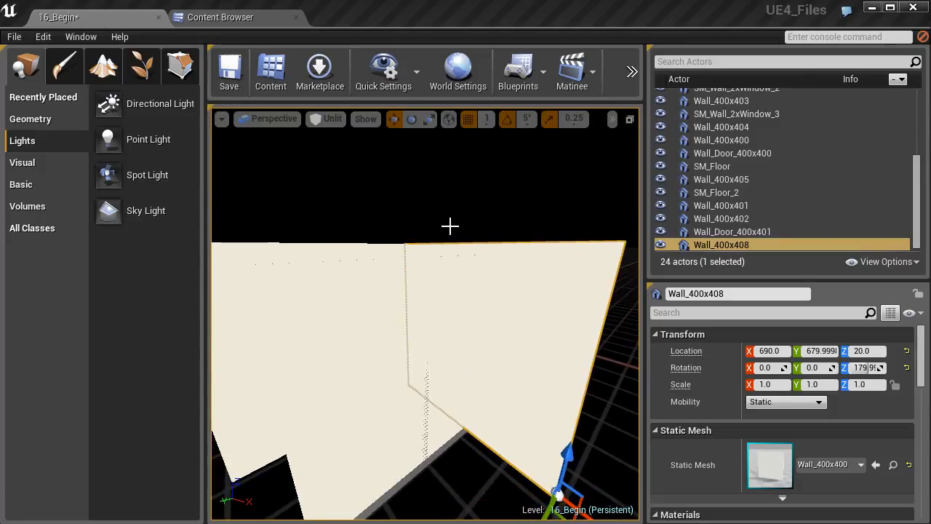
right_drag(442, 242, 345, 242)
mouse_move(426, 311)
right_down()
mouse_move(502, 299)
mouse_move(426, 311)
right_up()
Step: Duplicate the wall toward the opposite side of the building and position the copy at X -200, Y about 608
alt+drag(233, 336, 521, 355)
right_drag(521, 342, 498, 350)
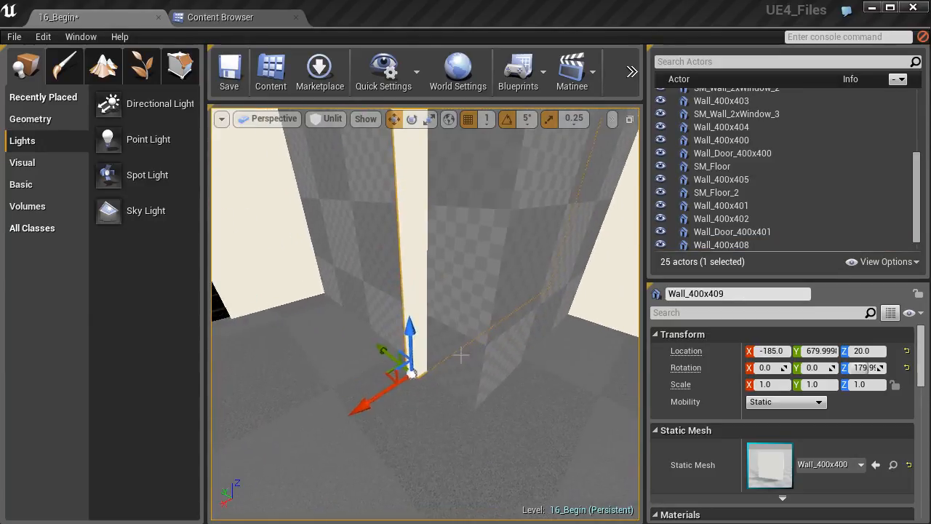
drag(366, 399, 380, 397)
drag(397, 344, 423, 360)
mouse_move(423, 360)
right_down()
mouse_move(465, 357)
mouse_move(451, 364)
mouse_move(436, 363)
mouse_move(439, 354)
right_up()
Step: Create a rotated copy of the new wall, turned to about 90 degrees around Z
key(e)
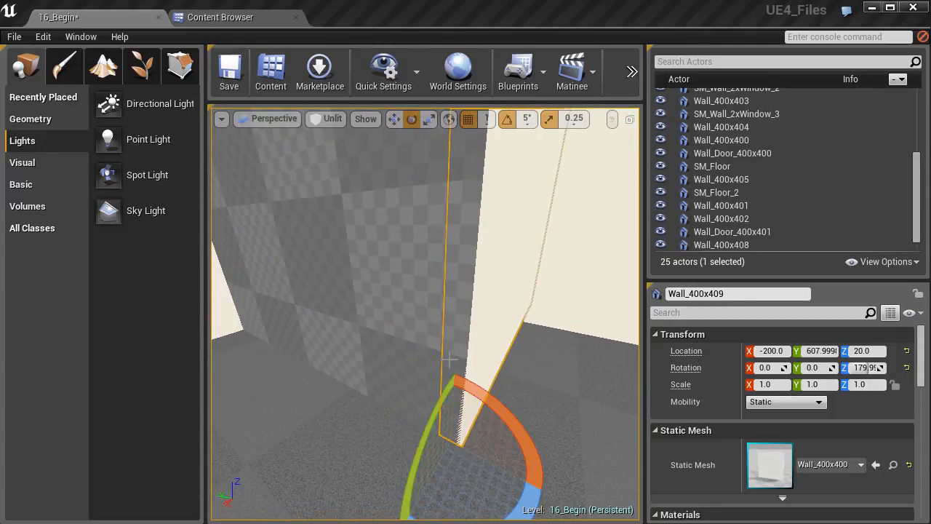
right_drag(492, 465, 475, 459)
alt+drag(480, 507, 447, 485)
key(w)
mouse_move(418, 407)
right_down()
mouse_move(392, 404)
mouse_move(406, 416)
right_up()
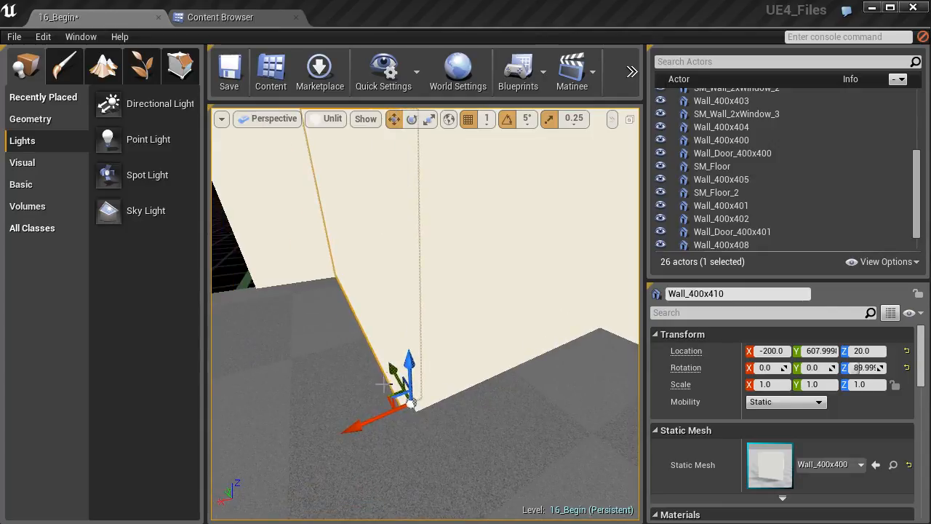
Step: Move the rotated wall to about X -189, Y 598 to meet the end of the wall it was copied from
drag(393, 371, 395, 374)
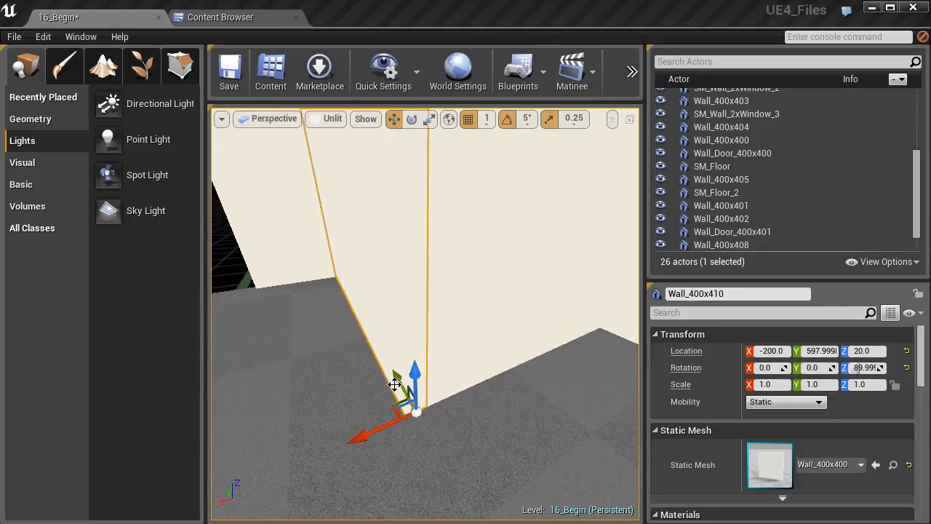
right_drag(395, 380, 378, 397)
drag(344, 446, 328, 454)
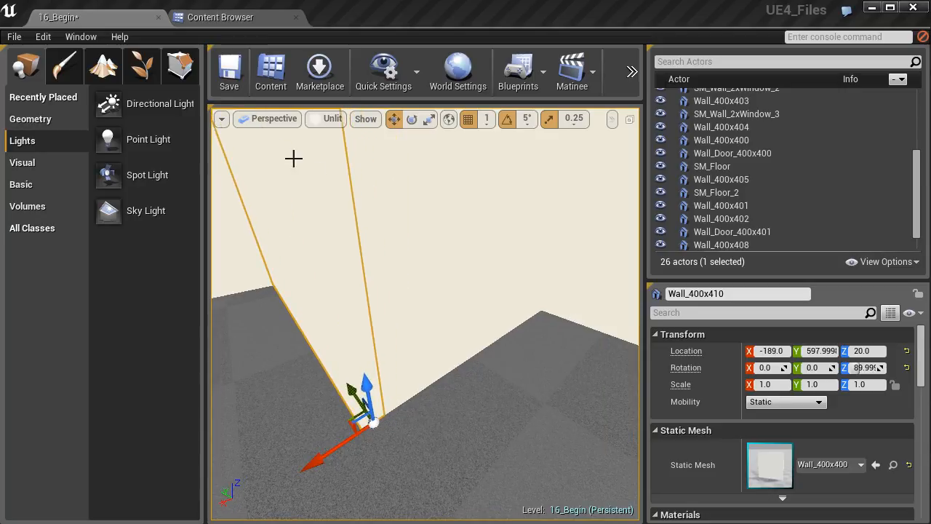
Step: In the Top view, set the rotated wall at X -190 so it sits flush against the adjoining wall's end
click(275, 118)
click(280, 164)
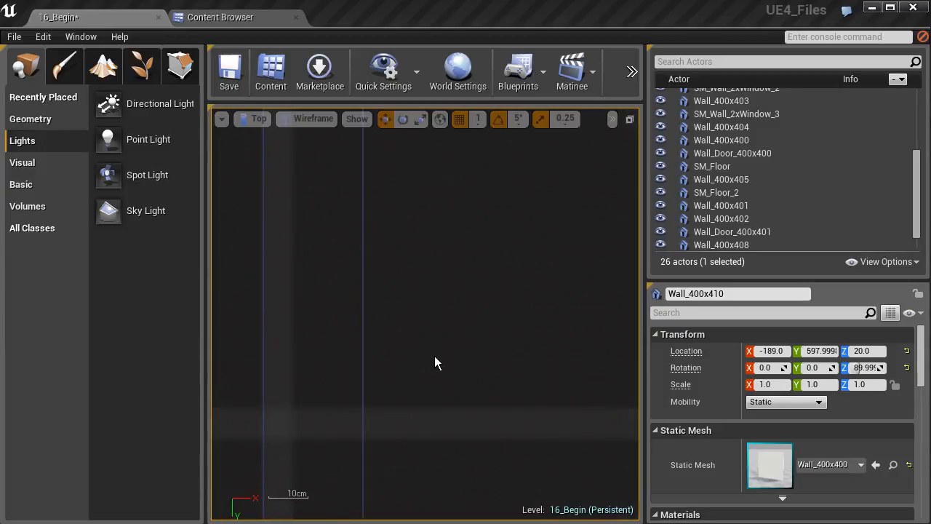
key(f)
right_drag(430, 291, 430, 369)
scroll(431, 292, up, 8)
scroll(387, 229, up, 5)
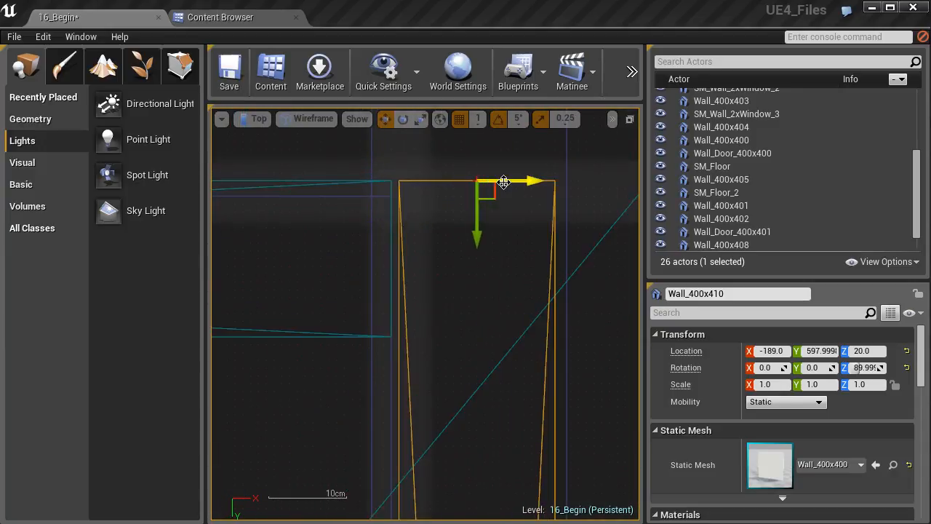
drag(504, 185, 499, 186)
scroll(395, 312, down, 5)
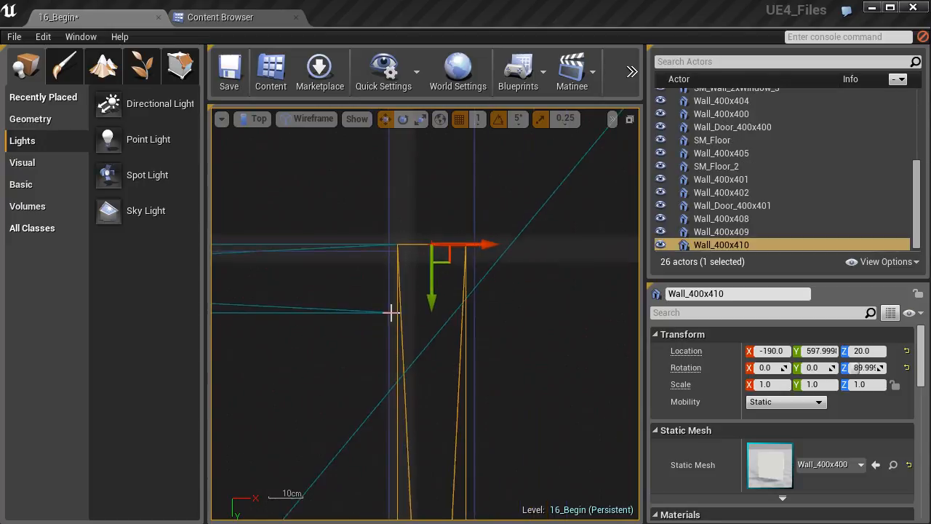
Step: Add a Wall_Door_400x400 from the Architecture folder beside the plain wall and set its Z location to 20
scroll(377, 331, down, 5)
right_drag(312, 326, 390, 303)
scroll(504, 330, down, 2)
click(389, 301)
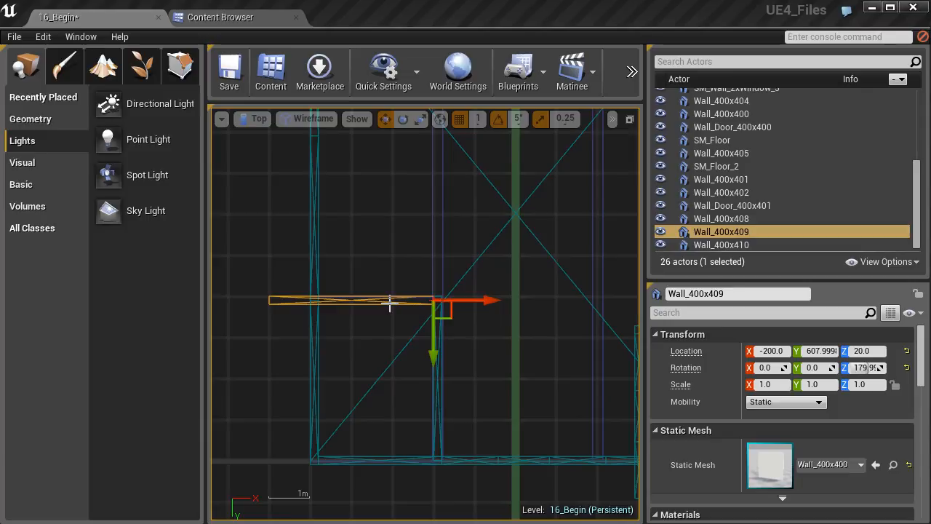
click(222, 17)
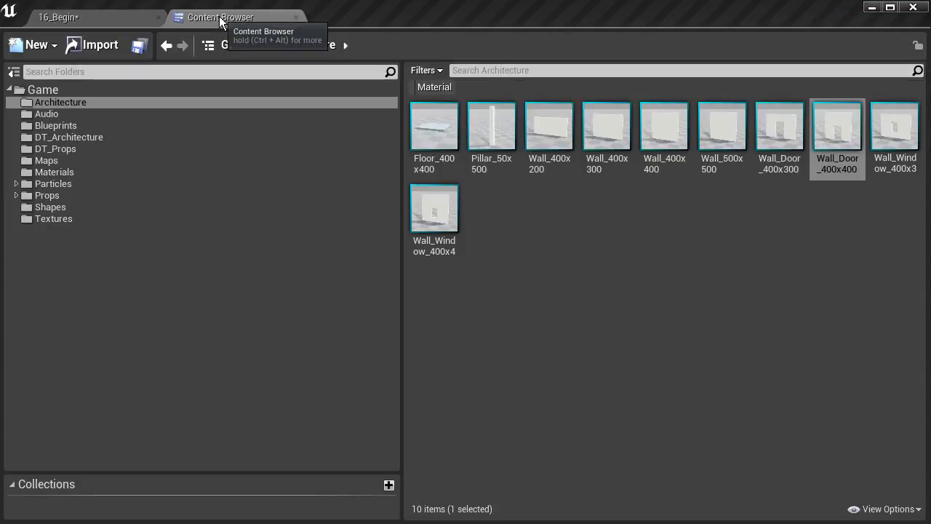
drag(833, 138, 292, 280)
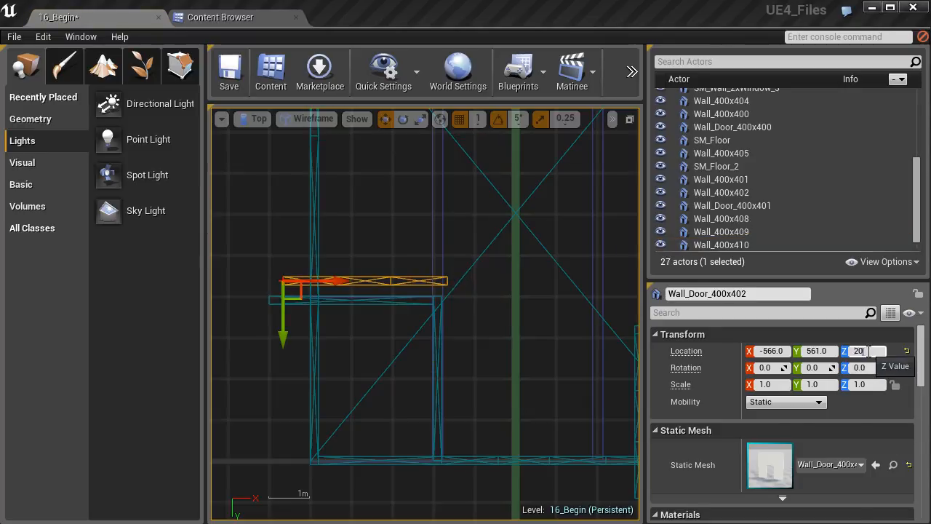
Step: Move the new door wall along Y to 608, in line with the plain wall
drag(286, 334, 283, 356)
scroll(288, 349, up, 6)
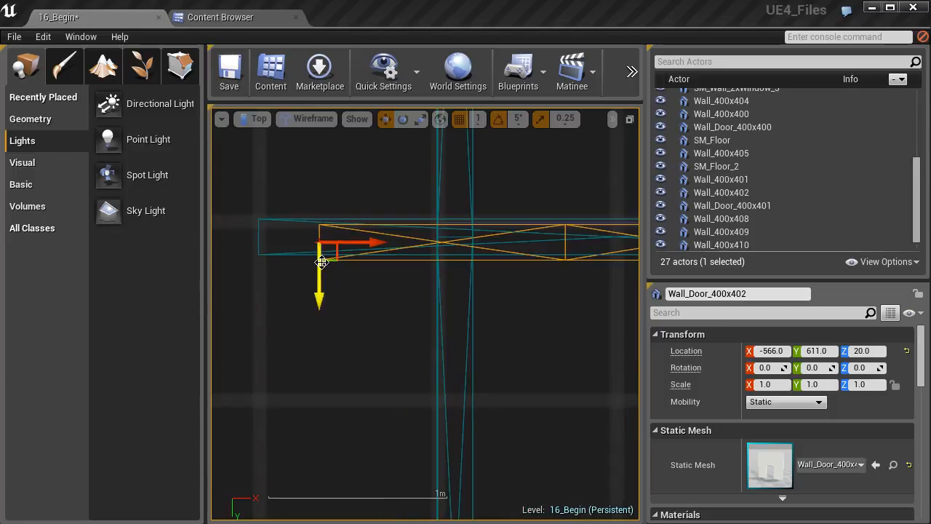
drag(322, 343, 318, 337)
right_drag(478, 316, 332, 327)
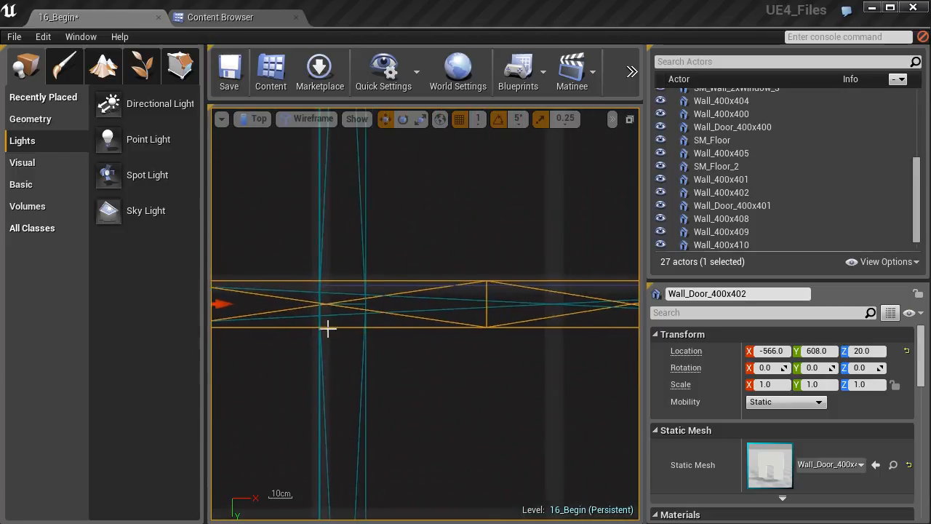
Step: Move the new door wall along X to -600 so its end matches the plain wall's end
scroll(356, 337, down, 6)
right_drag(443, 348, 534, 346)
scroll(368, 341, up, 4)
right_drag(349, 338, 474, 343)
scroll(459, 327, up, 4)
drag(471, 310, 377, 325)
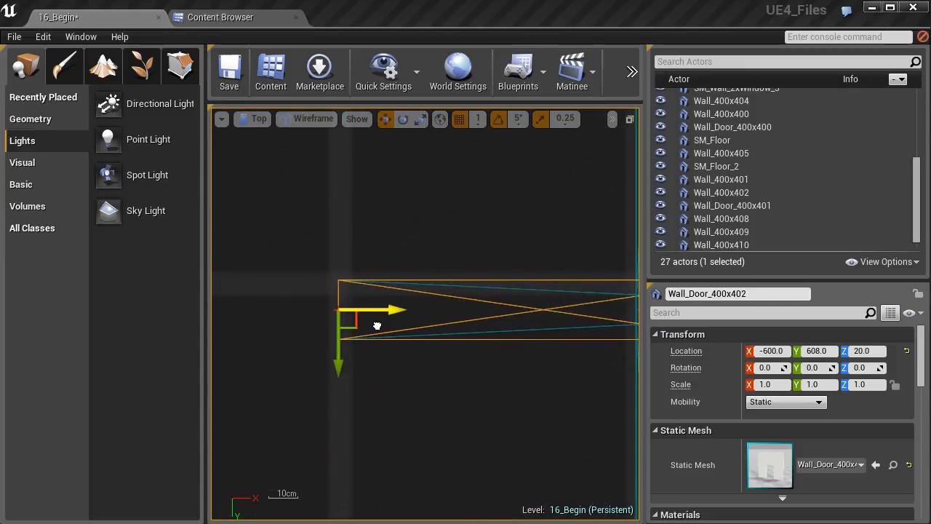
Step: Delete the plain wall overlapped by the door wall and switch the viewport back to Perspective
click(493, 331)
key(Delete)
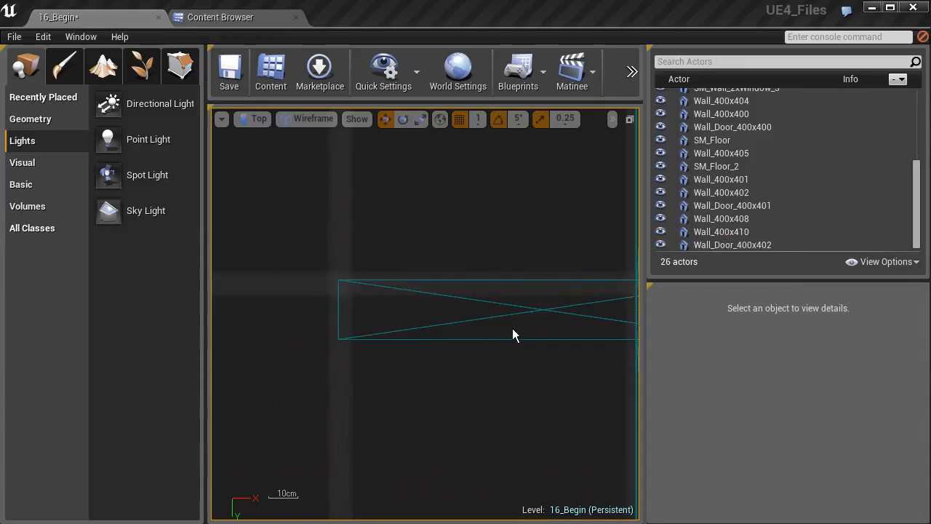
right_drag(499, 332, 357, 337)
click(259, 119)
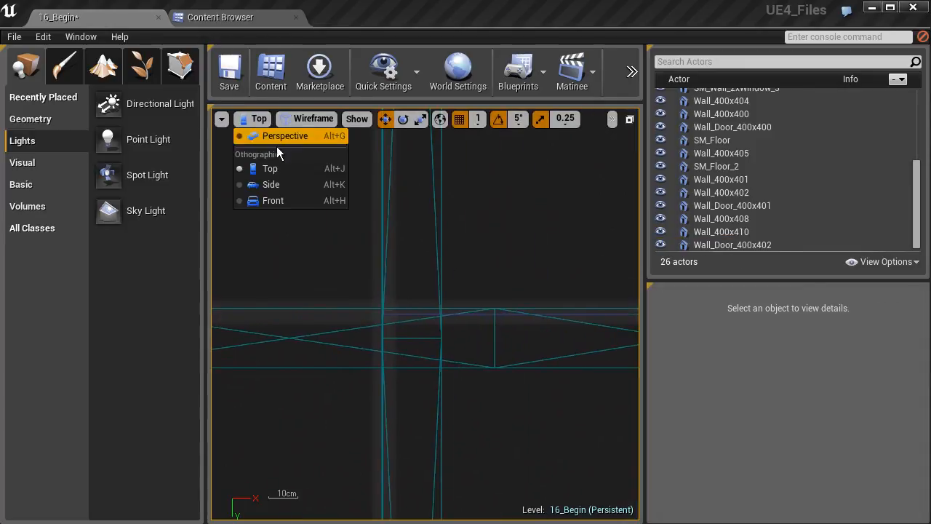
click(272, 138)
Step: Place a Pillar_50x500 from the Architecture folder on the floor near the windows, at about X -173, Y -358
mouse_move(453, 281)
right_down()
mouse_move(393, 280)
mouse_move(455, 281)
right_up()
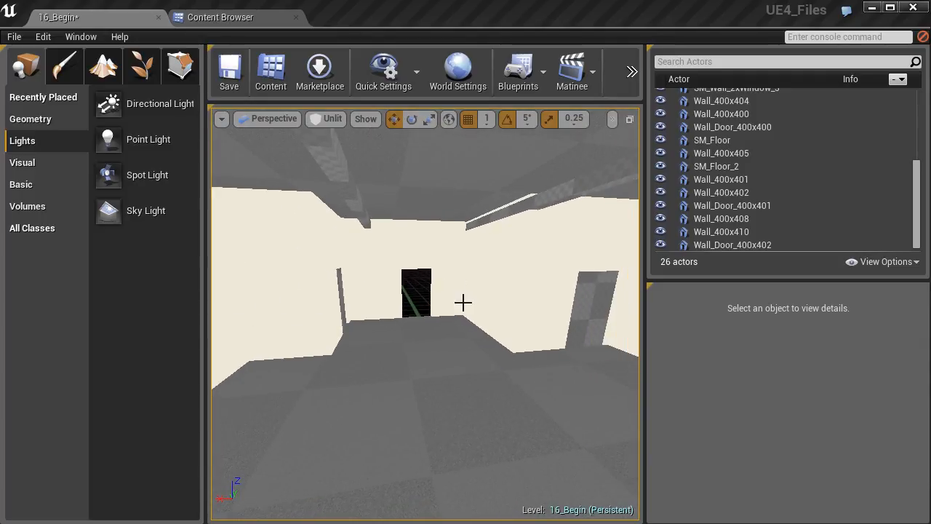
right_drag(384, 298, 405, 323)
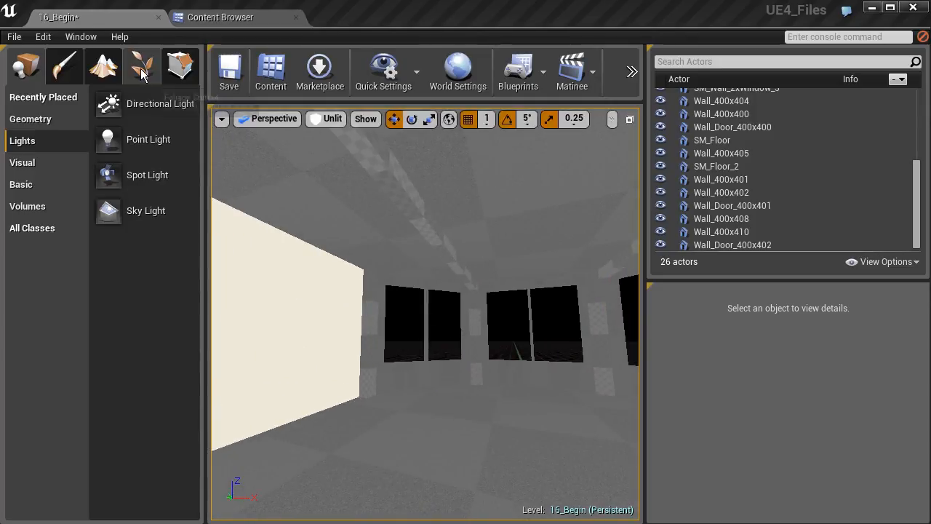
click(211, 14)
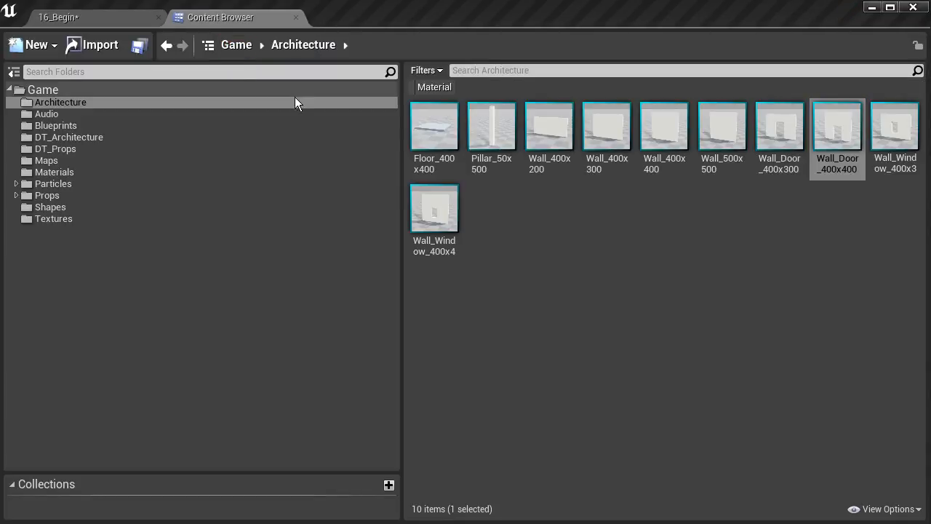
click(493, 133)
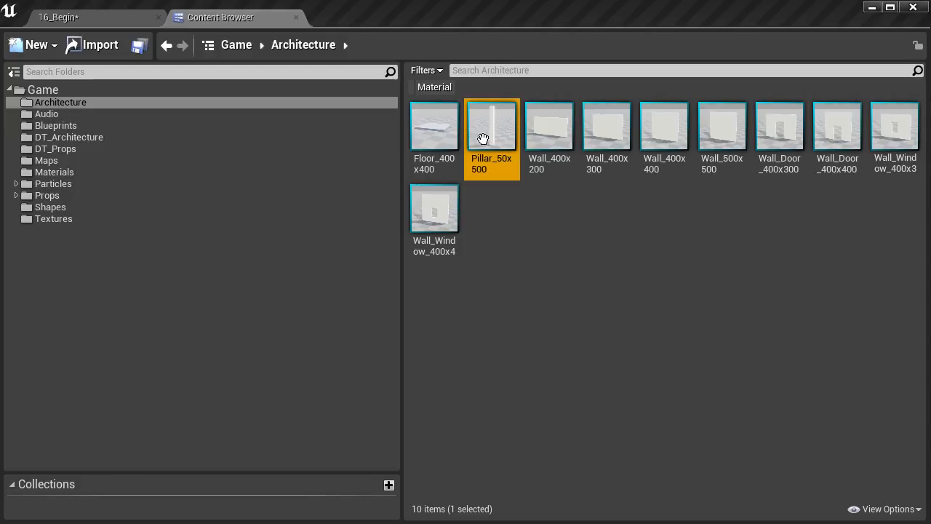
drag(494, 135, 477, 393)
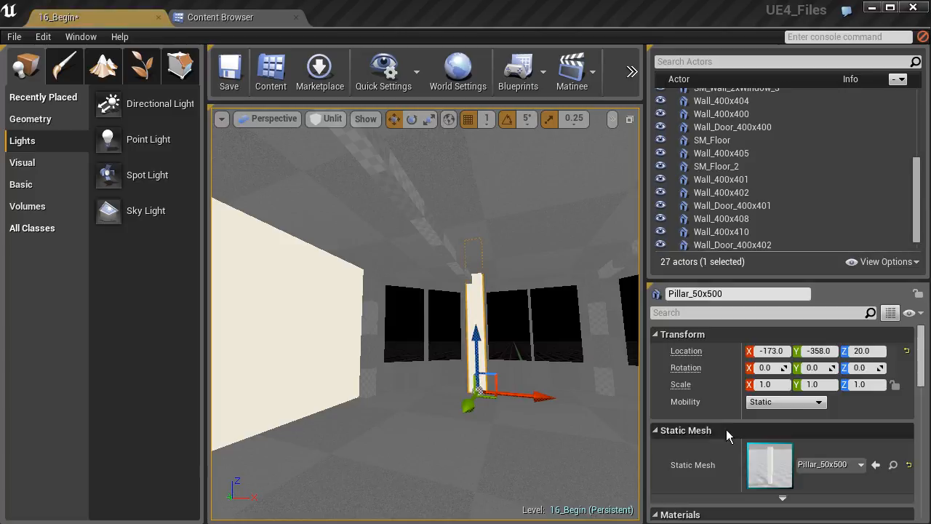
Step: Move the pillar toward the window wall corner, to about X -189, Y -437
right_drag(437, 313, 437, 335)
drag(487, 474, 437, 449)
drag(454, 378, 445, 381)
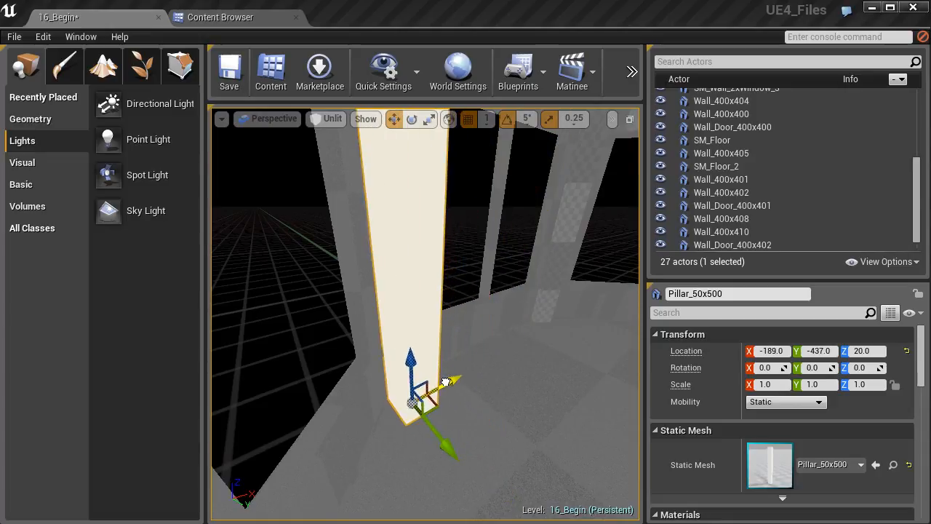
Step: In the Top view, move the pillar along Y to -475 so its edge lines up with the window wall's outer edge
click(274, 119)
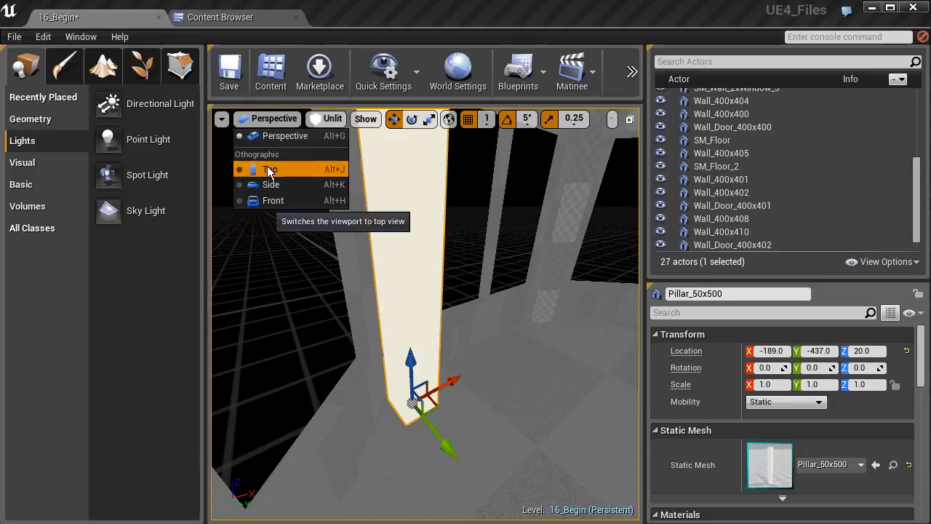
click(251, 168)
right_drag(414, 308, 374, 328)
scroll(374, 328, down, 11)
right_drag(407, 236, 375, 322)
scroll(375, 321, up, 4)
right_drag(451, 222, 414, 278)
scroll(414, 279, up, 2)
right_drag(368, 340, 421, 332)
drag(412, 377, 409, 298)
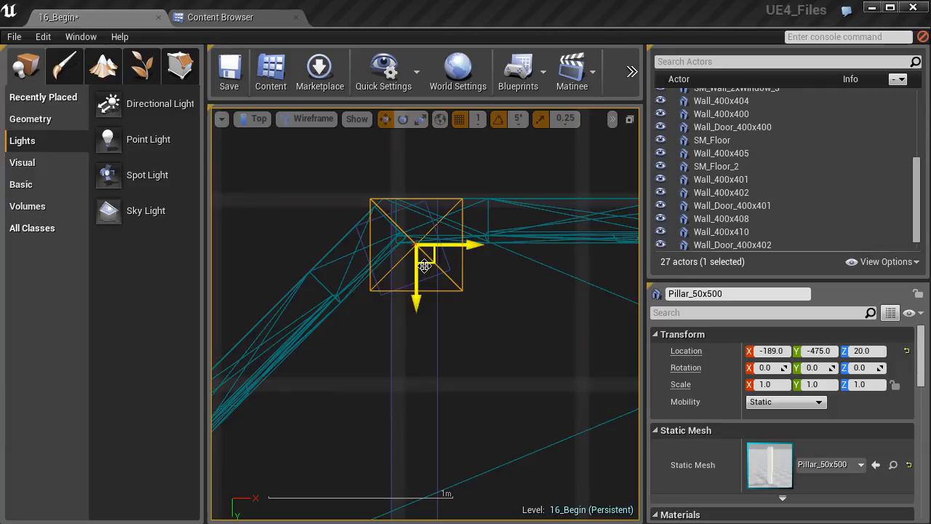
scroll(435, 298, down, 4)
right_drag(386, 385, 354, 339)
scroll(386, 272, up, 4)
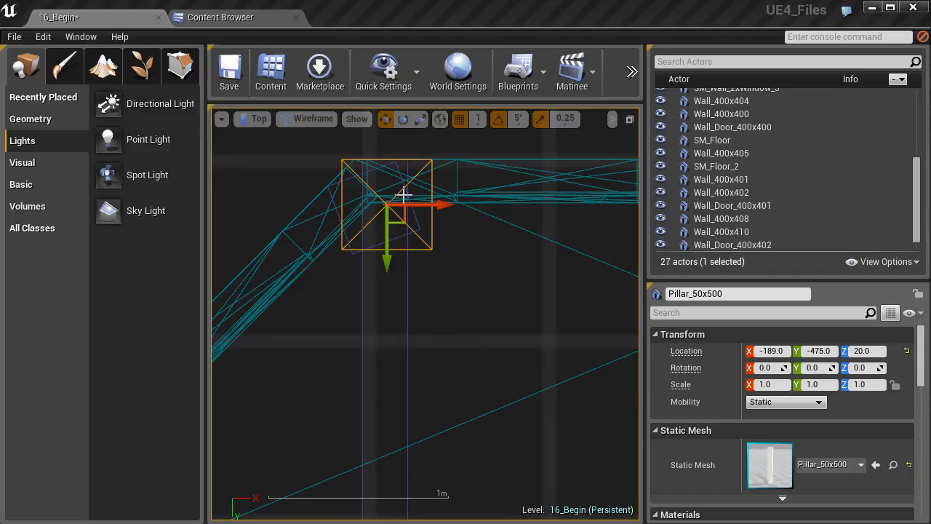
scroll(378, 279, up, 4)
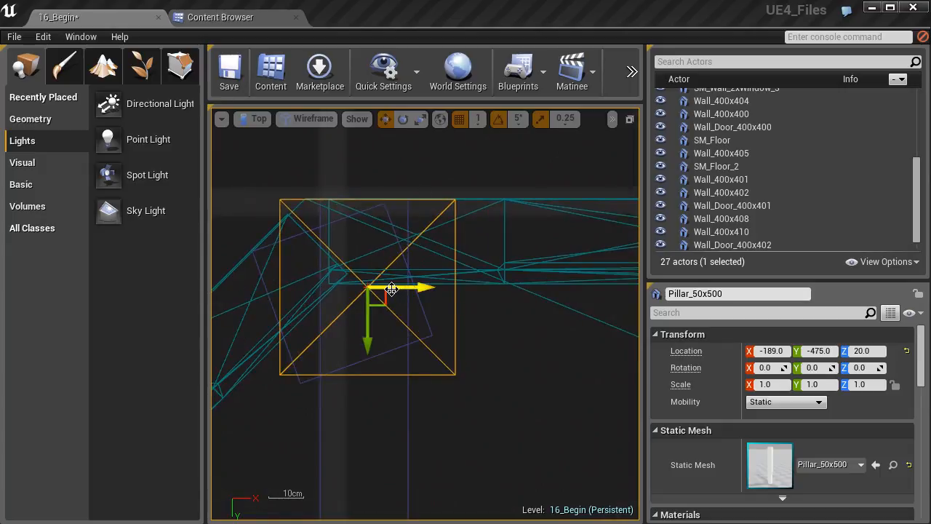
Step: Switch the viewport back to Perspective and delete the old box brush pillar overlapping the new pillar mesh
click(261, 126)
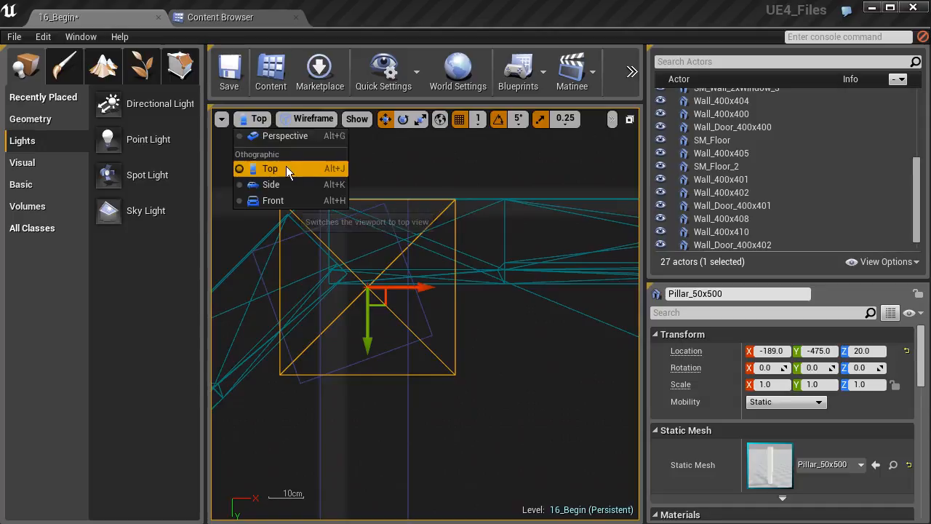
click(277, 138)
right_drag(398, 368, 335, 335)
right_drag(463, 380, 474, 349)
scroll(434, 305, up, 4)
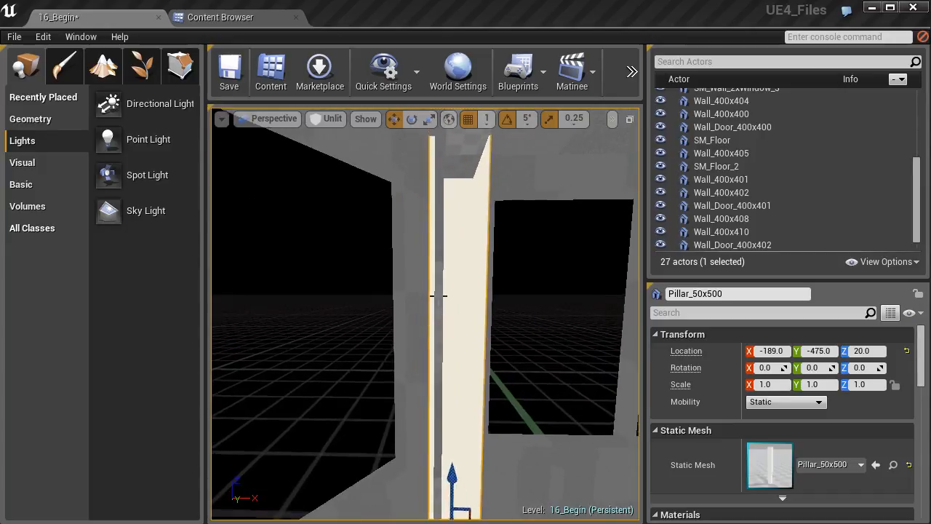
click(440, 292)
key(Delete)
Step: Duplicate the pillar mesh along X to the other end of the window wall, at about X 190
mouse_move(439, 293)
right_down()
mouse_move(381, 289)
mouse_move(363, 297)
mouse_move(356, 320)
mouse_move(335, 317)
mouse_move(344, 289)
right_up()
click(362, 329)
alt+drag(396, 461, 639, 497)
Step: In the Top view, move the duplicated pillar along X to 189 at the wall corner
click(274, 119)
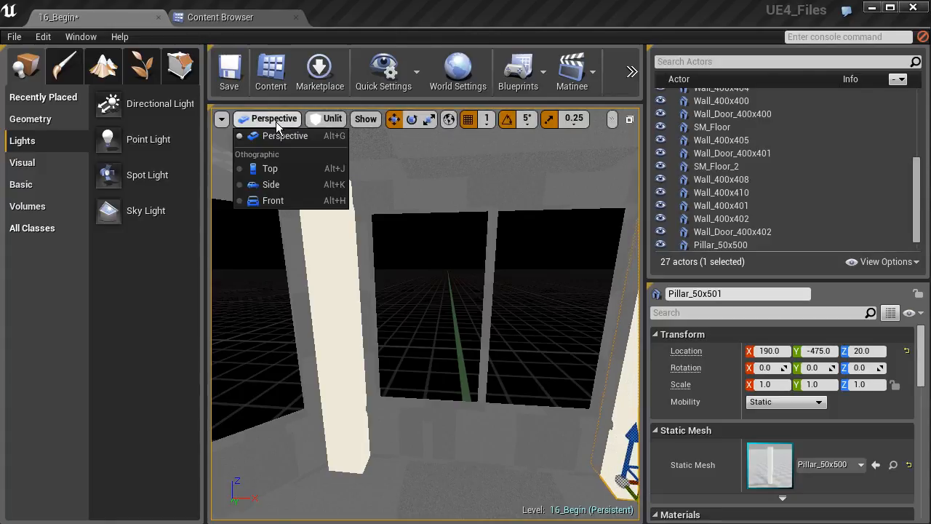
click(271, 168)
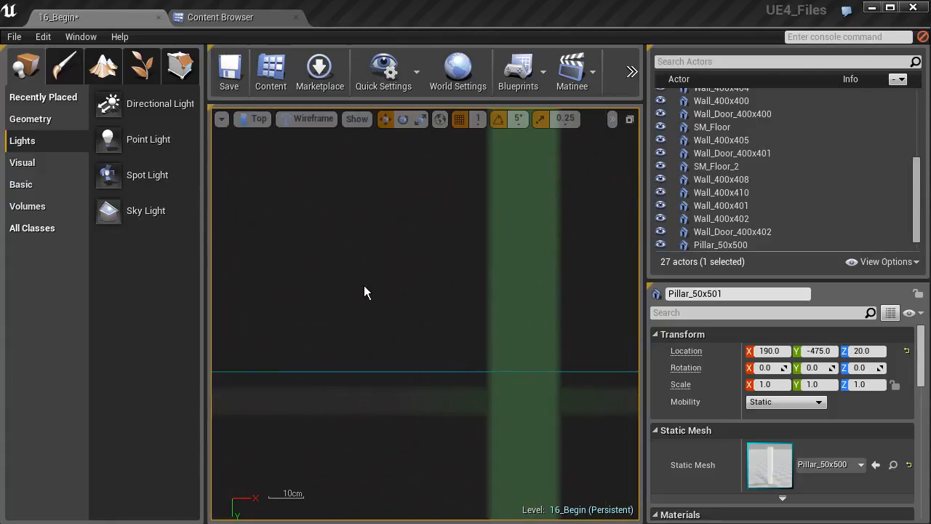
key(f)
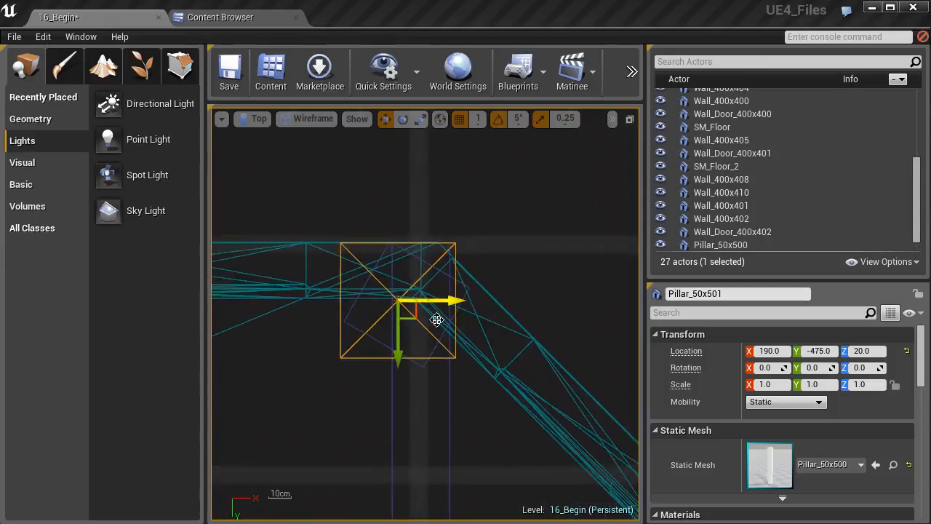
scroll(436, 320, up, 2)
mouse_move(426, 290)
mouse_down()
mouse_move(415, 292)
mouse_move(423, 292)
mouse_up()
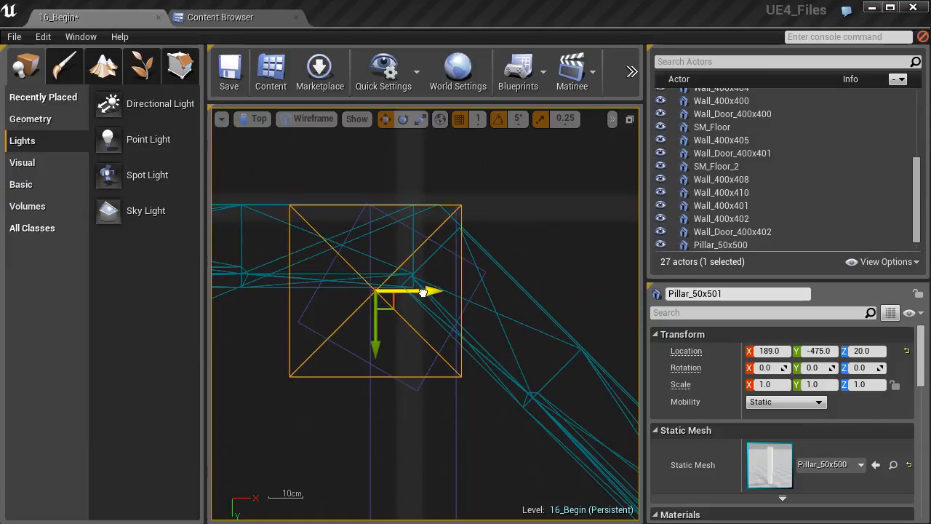
Step: Compare how both pillars line up with their window wall corners in the Top view
right_drag(422, 293, 609, 293)
scroll(405, 305, down, 4)
right_drag(309, 308, 575, 317)
right_drag(327, 321, 436, 322)
scroll(369, 320, up, 2)
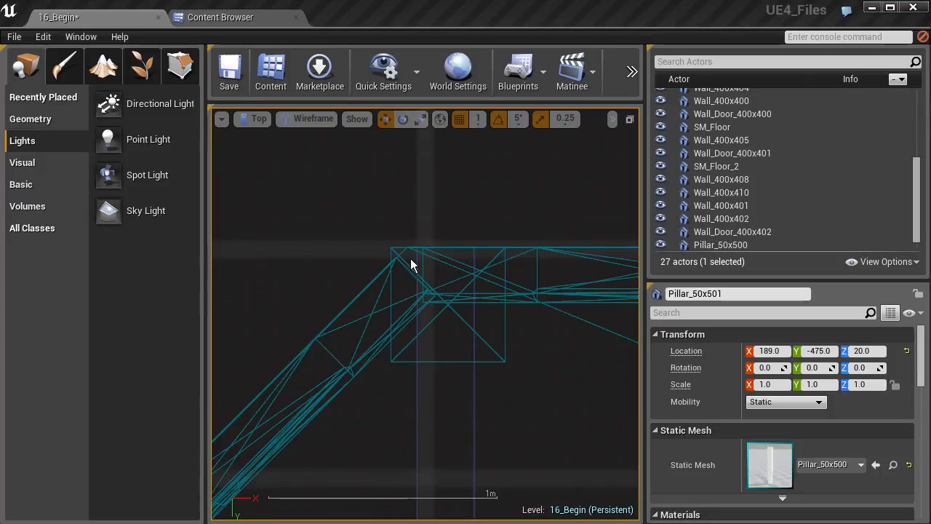
scroll(400, 258, up, 1)
scroll(520, 342, down, 7)
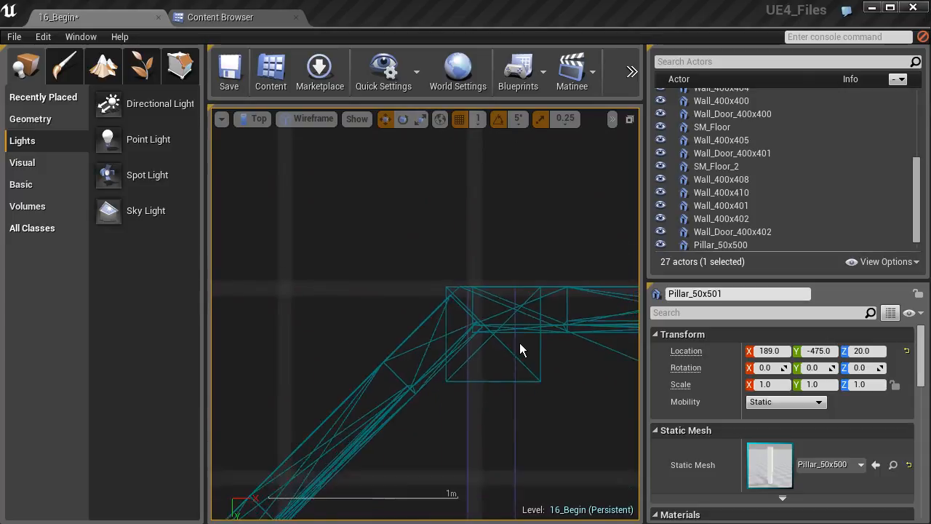
right_drag(534, 339, 343, 323)
right_drag(581, 335, 339, 329)
right_drag(505, 319, 282, 309)
scroll(370, 316, up, 3)
right_drag(340, 313, 465, 312)
scroll(451, 325, down, 6)
Step: Return the viewport to Perspective and delete the old box brush pillar overlapping the second pillar mesh
click(257, 119)
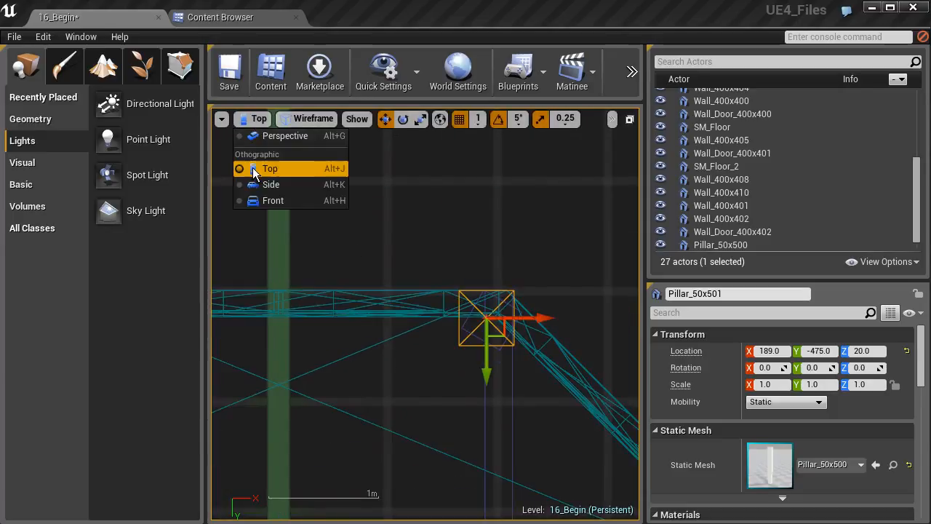
click(284, 137)
right_drag(306, 278, 315, 320)
mouse_move(464, 304)
right_down()
mouse_move(376, 251)
mouse_move(464, 303)
right_up()
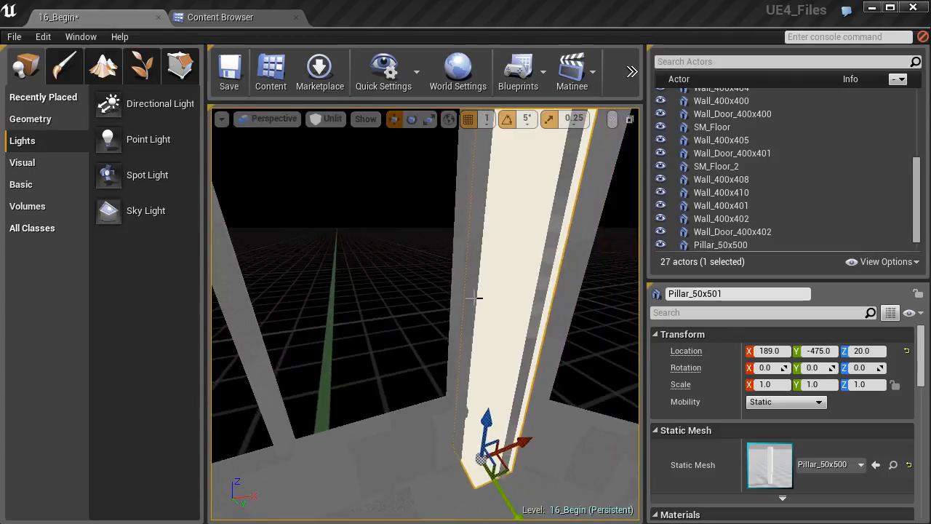
click(536, 302)
key(Delete)
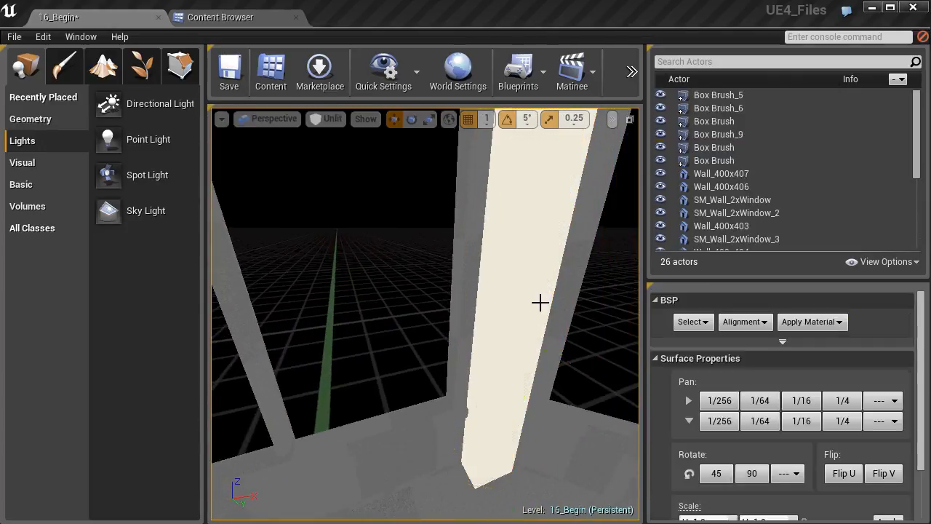
Step: Duplicate the first pillar rotated 90° about X as a horizontal beam, and raise the copy to Z 376
right_drag(537, 302, 544, 253)
key(s)
key(d)
right_drag(504, 294, 407, 245)
key(w)
key(s)
click(407, 250)
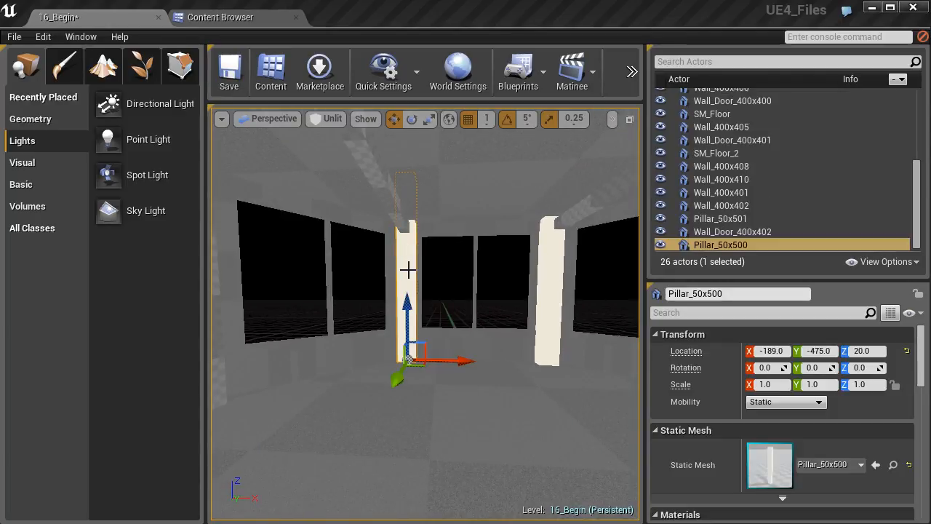
key(e)
key(d)
right_drag(471, 344, 393, 344)
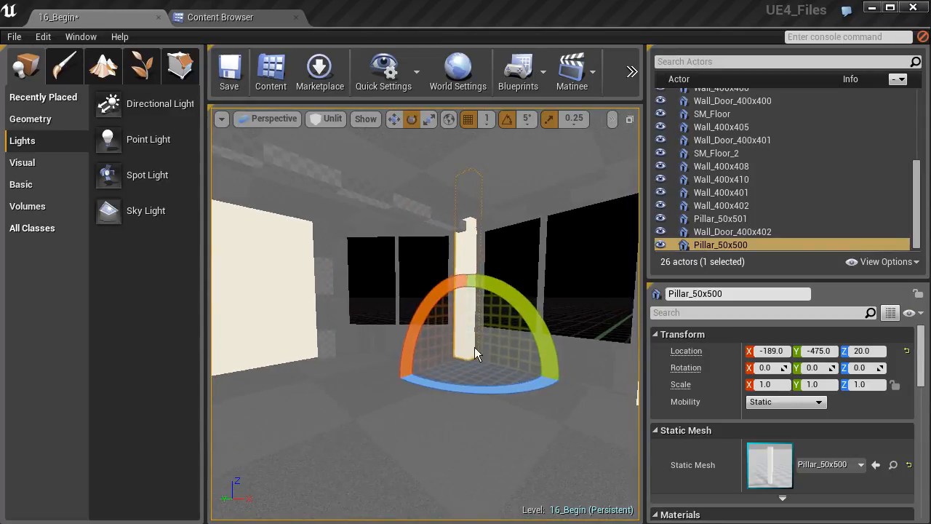
alt+drag(418, 325, 396, 391)
key(w)
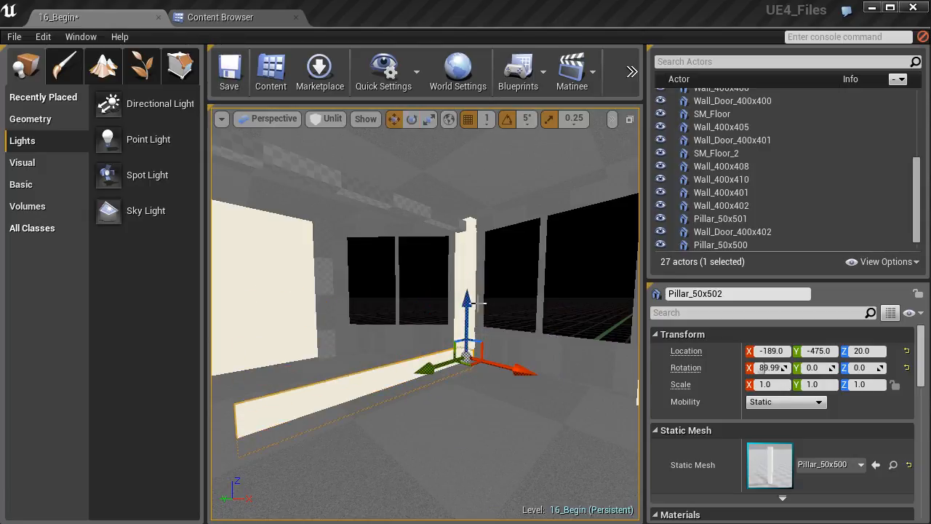
drag(464, 310, 455, 169)
Step: Delete the old box brush ceiling beam overlapping the new beam mesh
right_drag(390, 200, 464, 157)
key(s)
click(390, 200)
mouse_move(390, 200)
right_down()
mouse_move(218, 204)
mouse_move(213, 195)
mouse_move(237, 211)
mouse_move(305, 198)
right_up()
key(s)
key(w)
key(Delete)
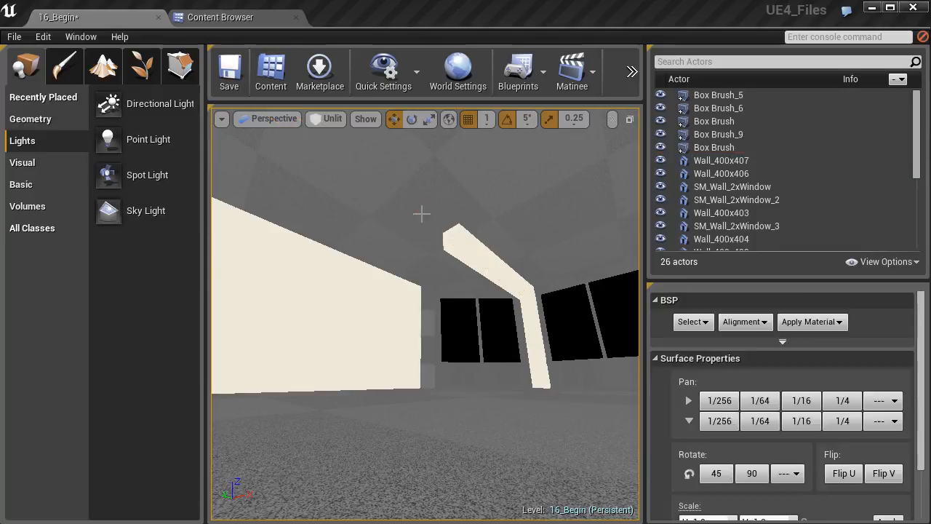
Step: Switch the transform gizmo to local coordinates and set the new beam's Z scale to 3
click(466, 240)
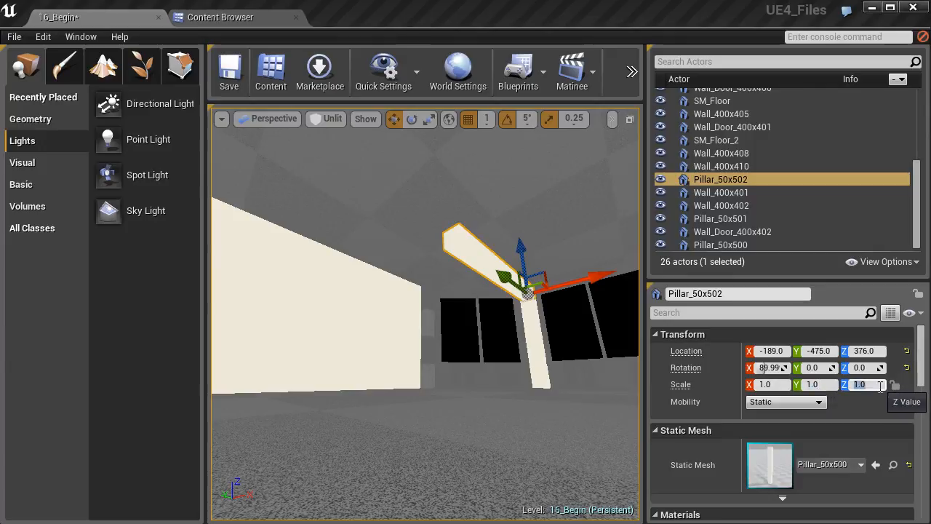
click(449, 118)
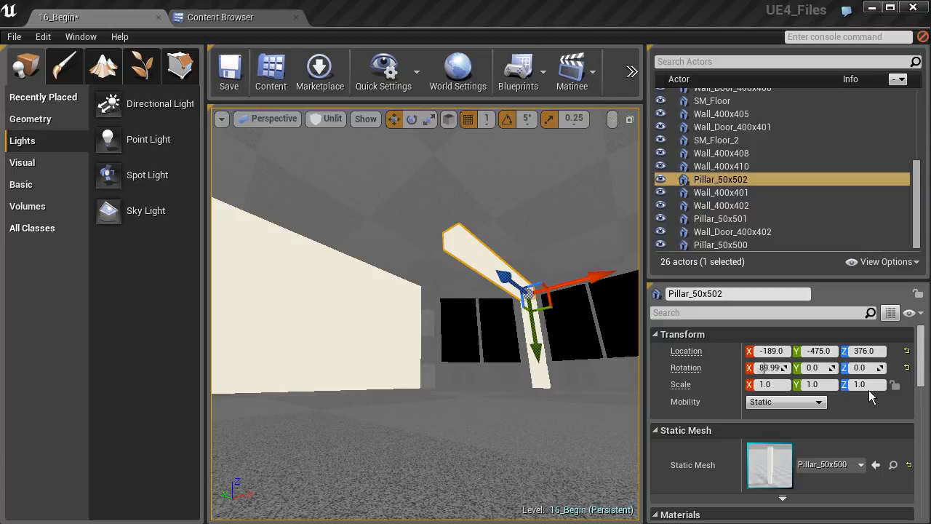
text(3)
key(Return)
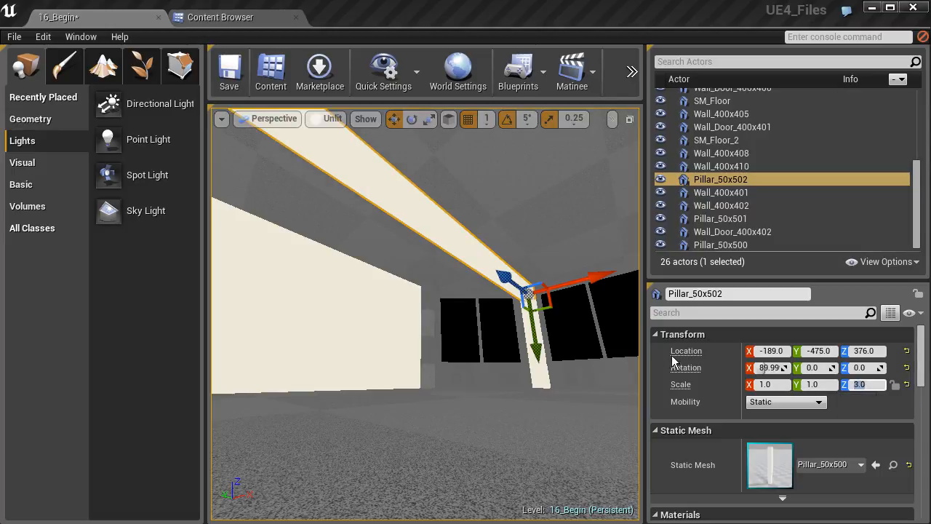
Step: Duplicate the scaled beam along X to above the second pillar, at about X 192
right_drag(465, 320, 465, 320)
alt+drag(453, 293, 550, 295)
right_drag(550, 294, 550, 295)
Step: In the Top view, move the duplicated beam along X to about 189 so its edges match the pillar below
click(284, 118)
click(281, 167)
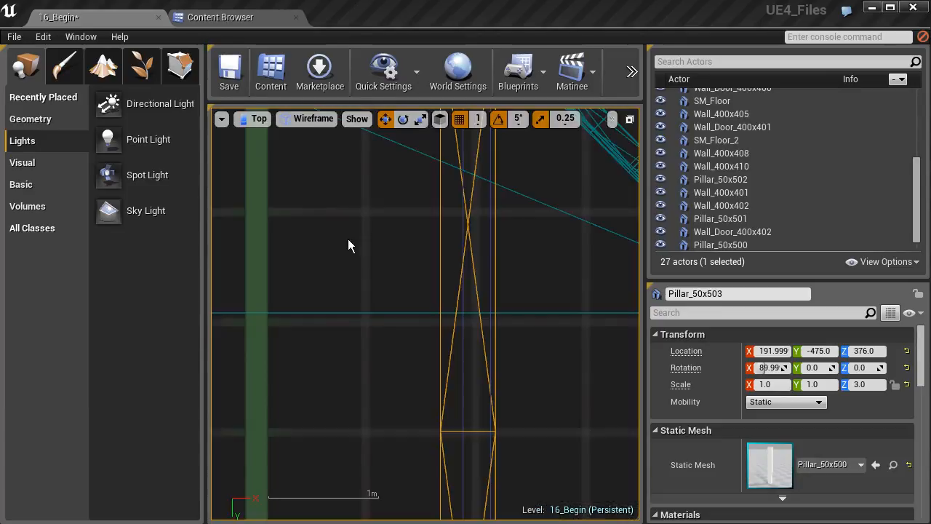
key(f)
scroll(445, 209, up, 1)
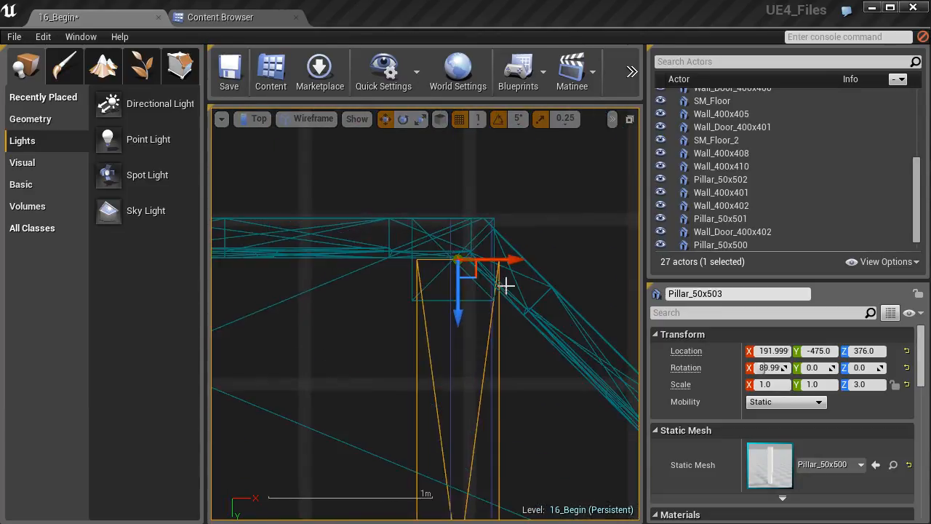
drag(507, 261, 502, 262)
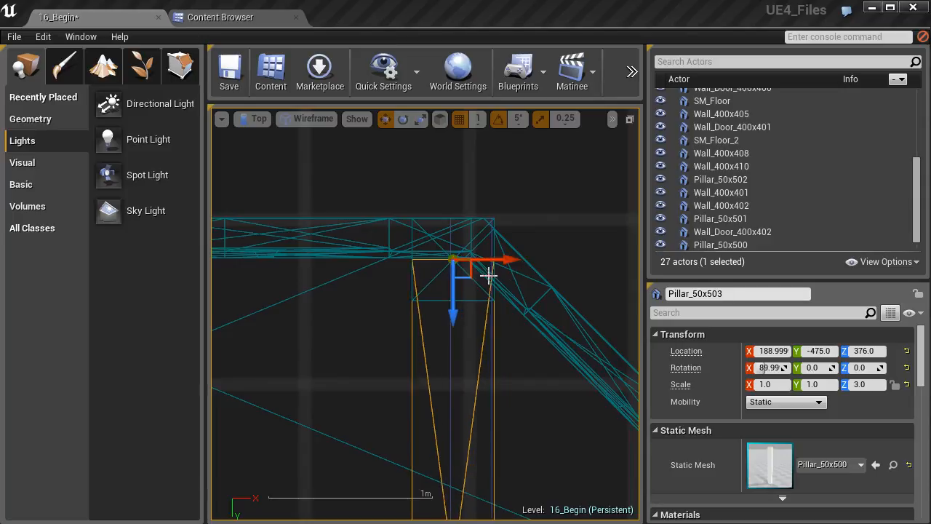
Step: Check both beams' placement across the room in the Top view and return the viewport to Perspective
right_drag(355, 298, 443, 308)
scroll(436, 317, down, 2)
right_drag(232, 347, 371, 299)
scroll(476, 340, down, 7)
right_drag(478, 352, 415, 293)
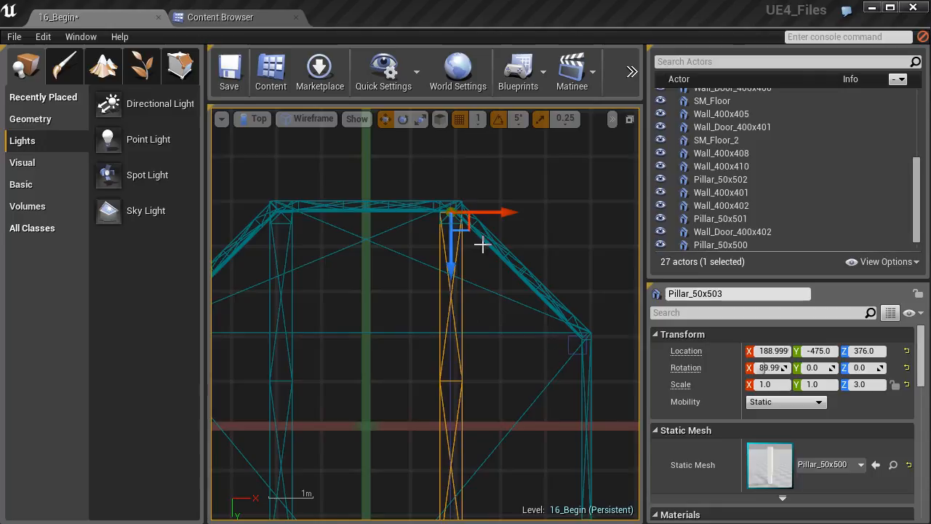
right_drag(381, 345, 419, 231)
click(256, 118)
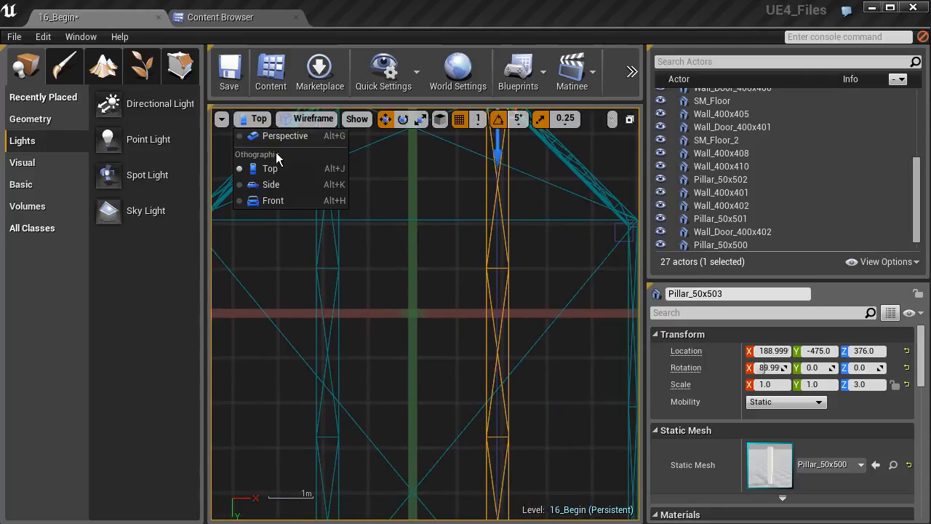
click(275, 140)
right_drag(424, 338, 262, 392)
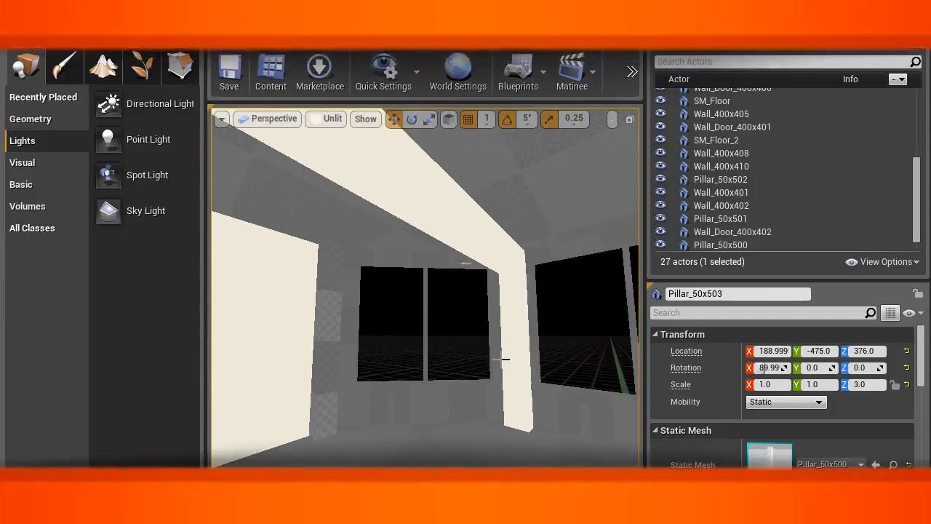